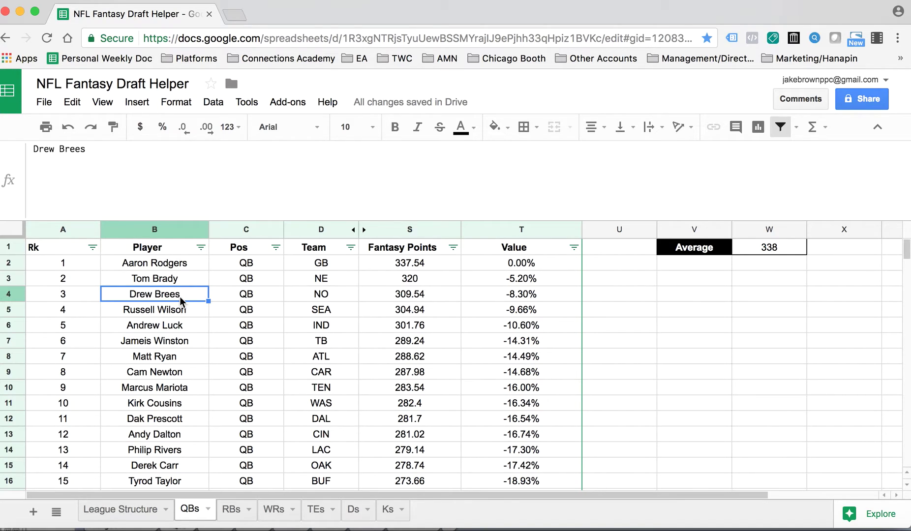
Copy the full IMPORTHTML formula from cell A1 of the QBs sheet.
key(Left)
key(Up)
key(Up)
key(Up)
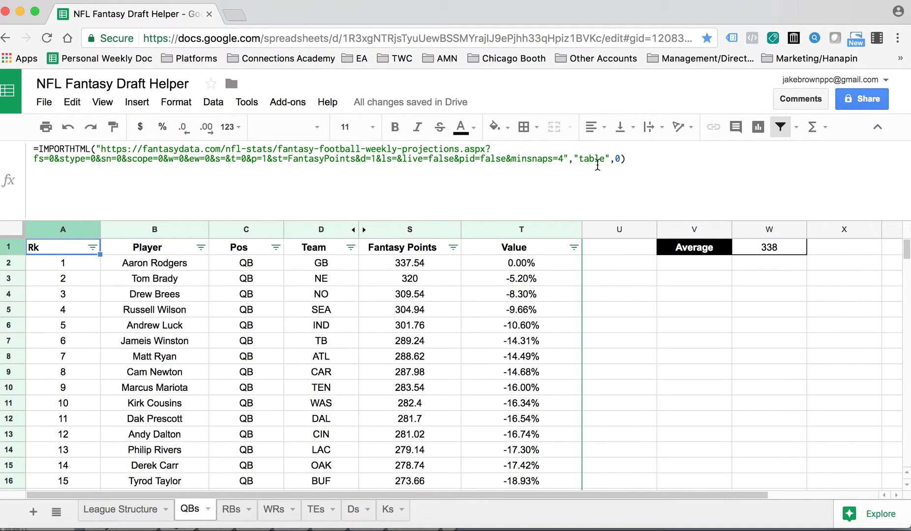
click(634, 160)
drag(634, 159, 42, 131)
key(ctrl+c)
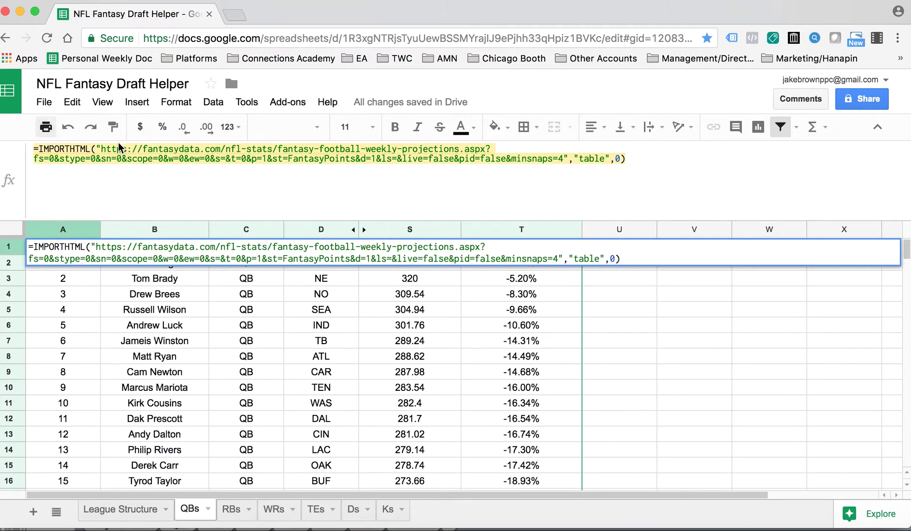
Clear cell A1 on the QBs sheet and paste the IMPORTHTML formula back in to reload the quarterback projections.
key(Tab)
click(42, 250)
key(Delete)
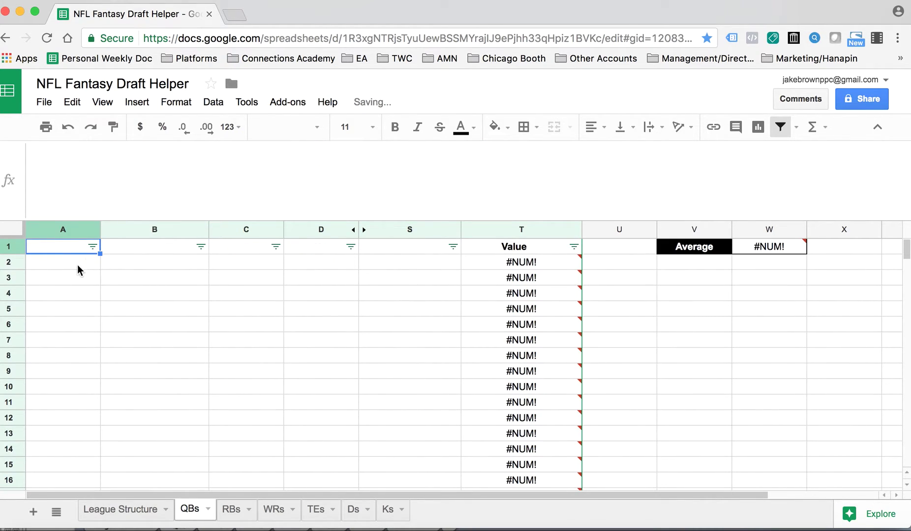
key(ctrl+v)
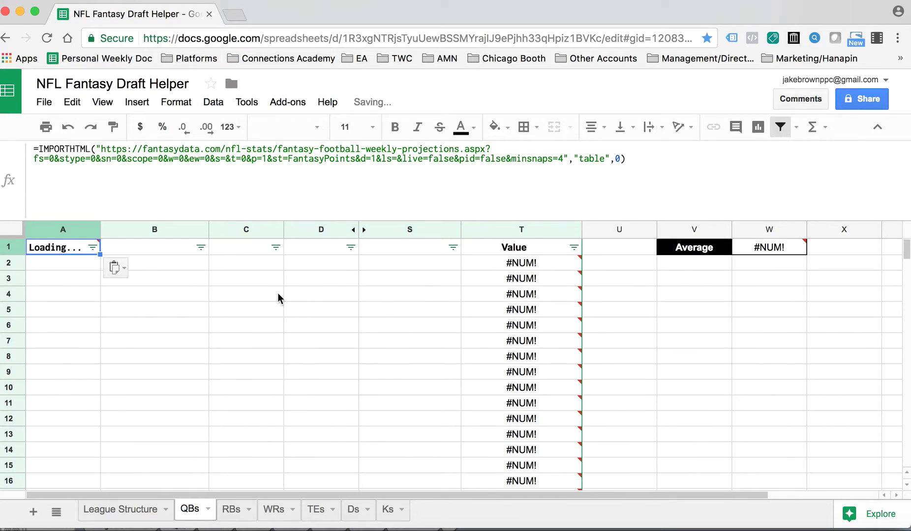
scroll(240, 349, down, 8)
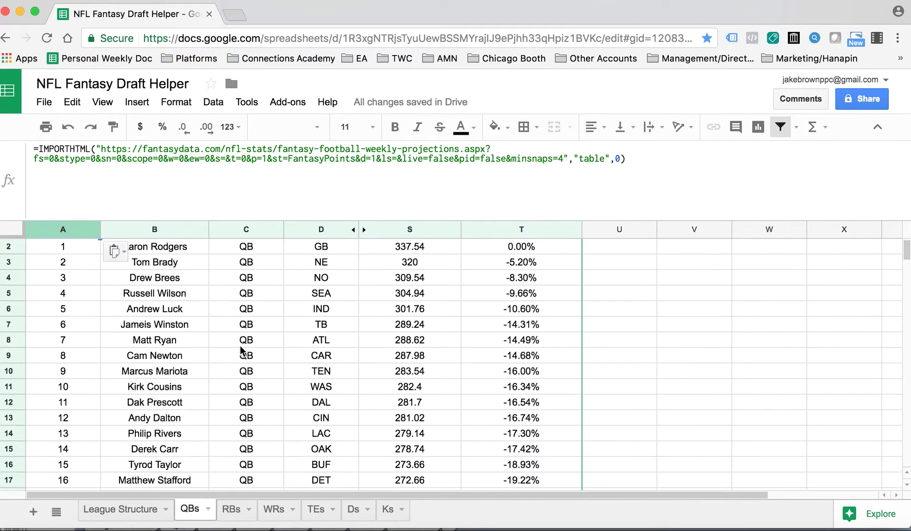
scroll(240, 350, up, 8)
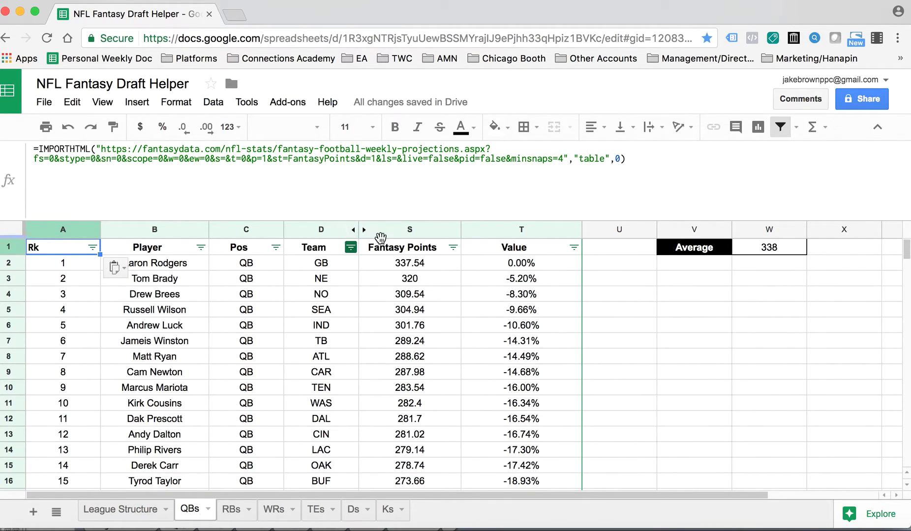
click(415, 267)
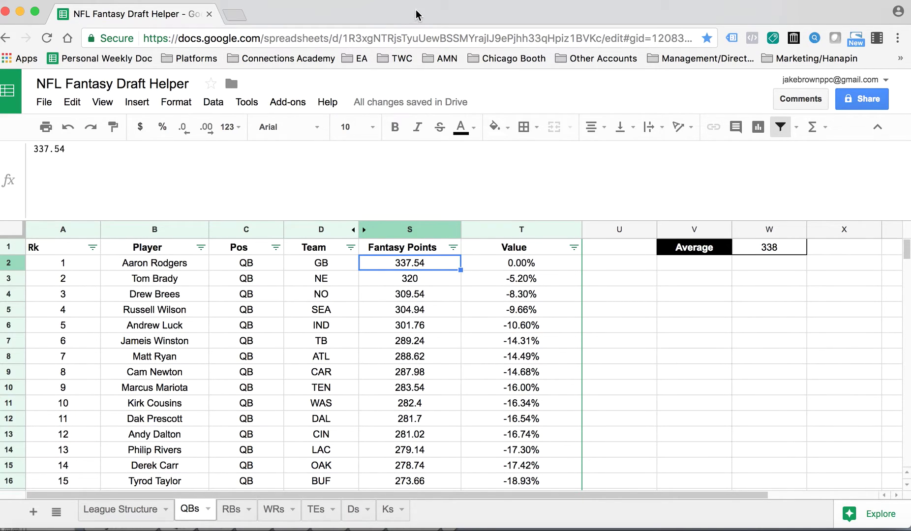
Look through the imported projections on the RBs, WRs, TEs, Ds and Ks sheets, and return to the QBs sheet.
click(241, 514)
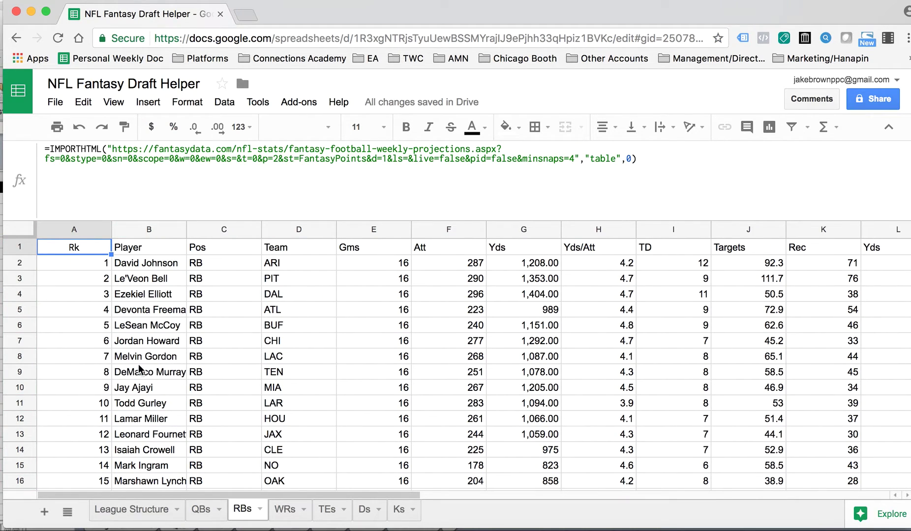
click(286, 513)
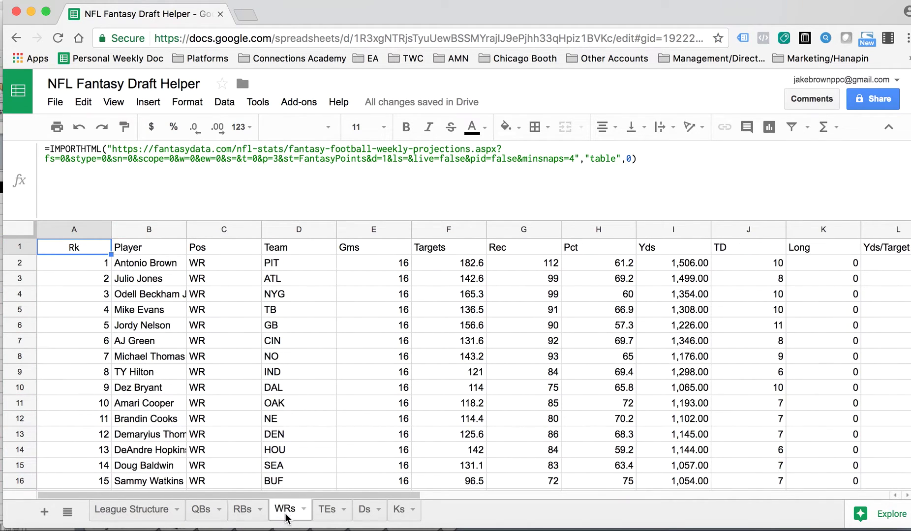
click(317, 514)
click(363, 520)
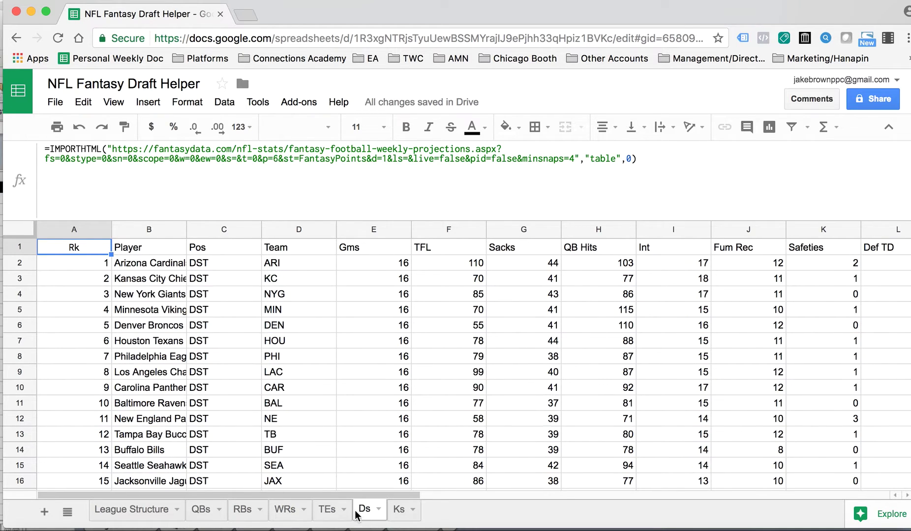
click(400, 514)
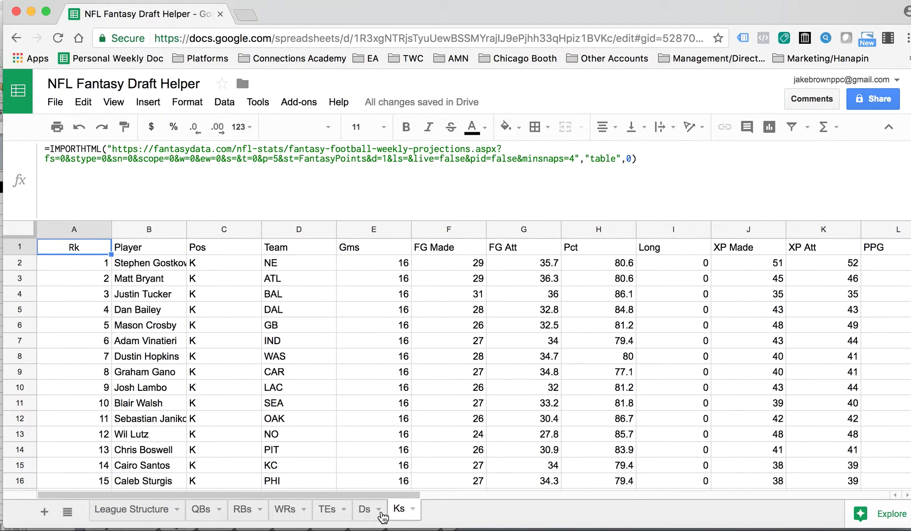
click(247, 510)
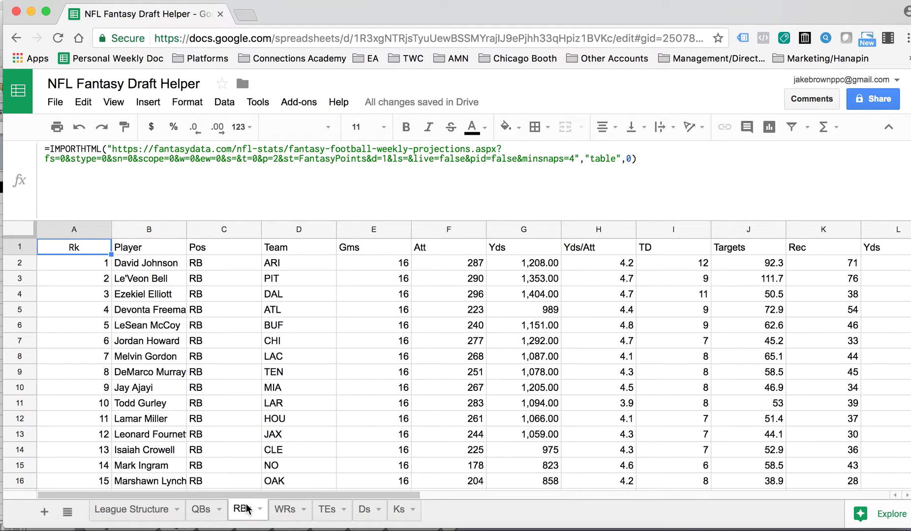
click(216, 511)
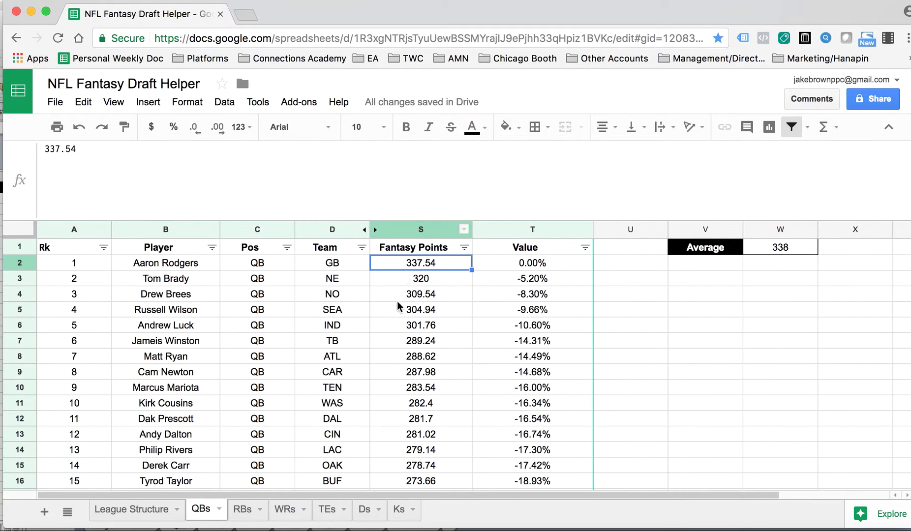
Download the spreadsheet in Microsoft Excel (.xlsx) format and open the downloaded file in Excel.
click(51, 107)
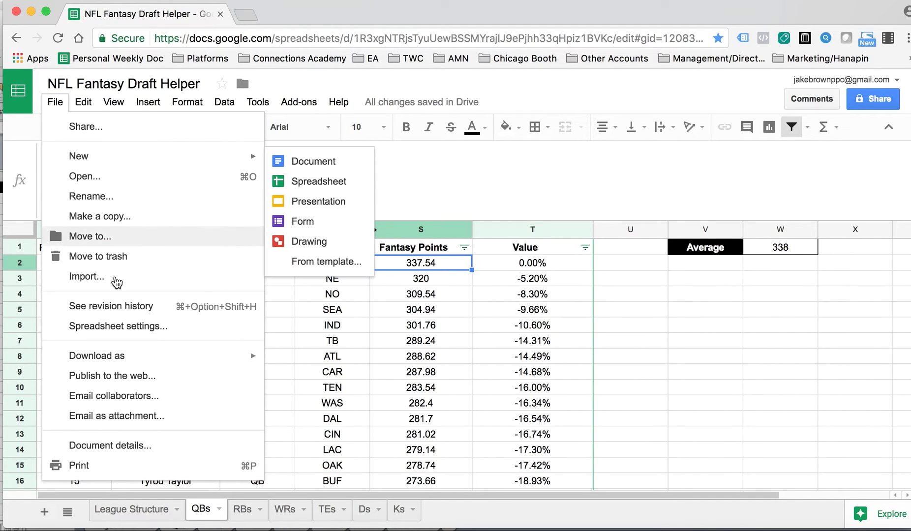
mouse_move(138, 355)
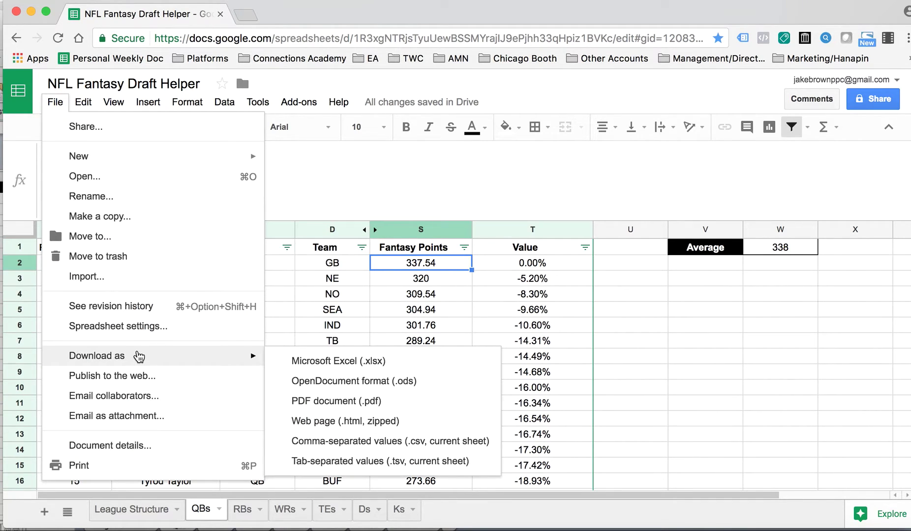
click(337, 366)
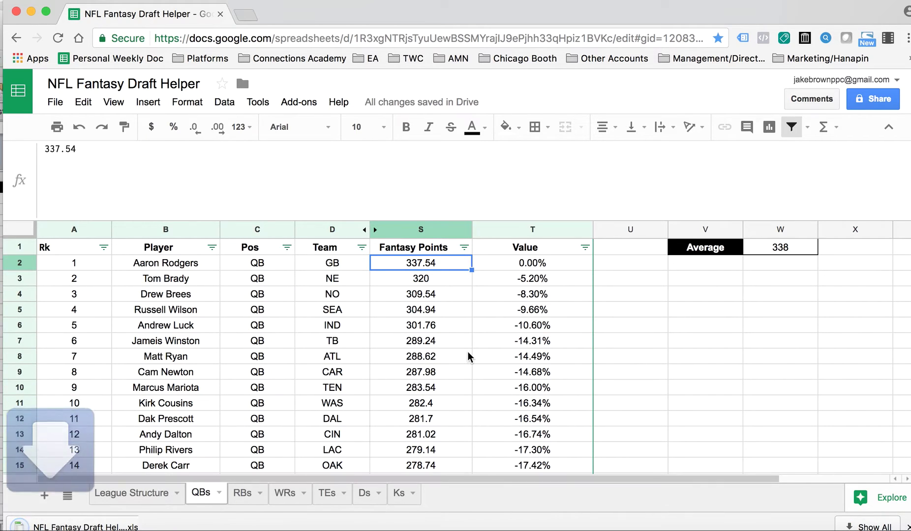
click(78, 525)
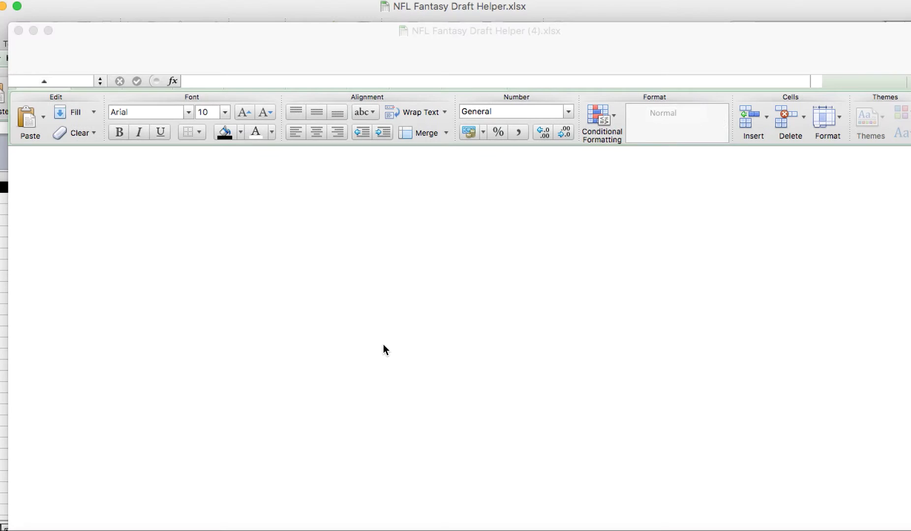
Switch to the NFL Fantasy Draft Helper.xlsx workbook and set QB starters per team to 1 on the League Structure sheet.
click(456, 6)
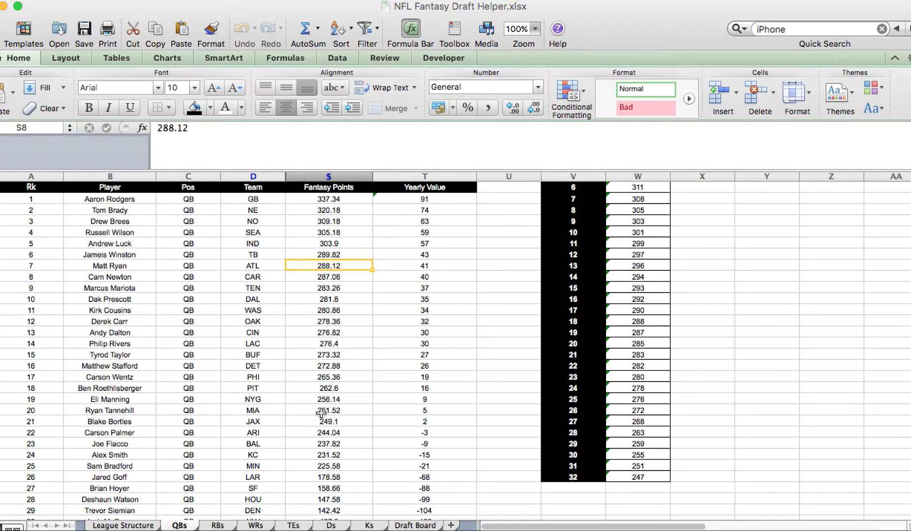
click(123, 525)
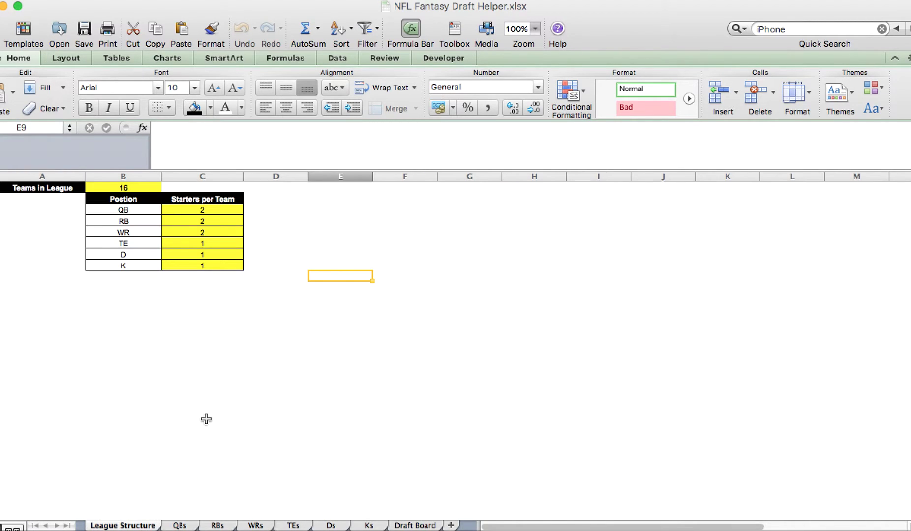
click(237, 213)
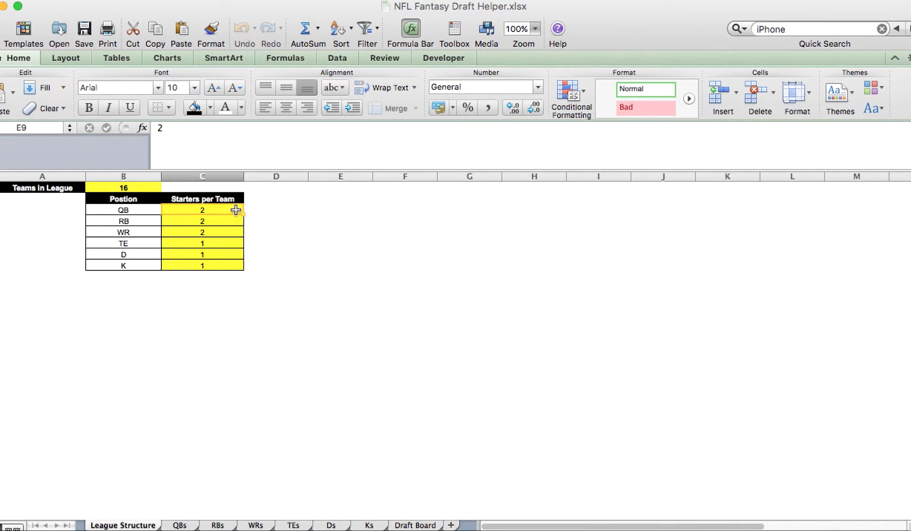
text(1)
click(241, 311)
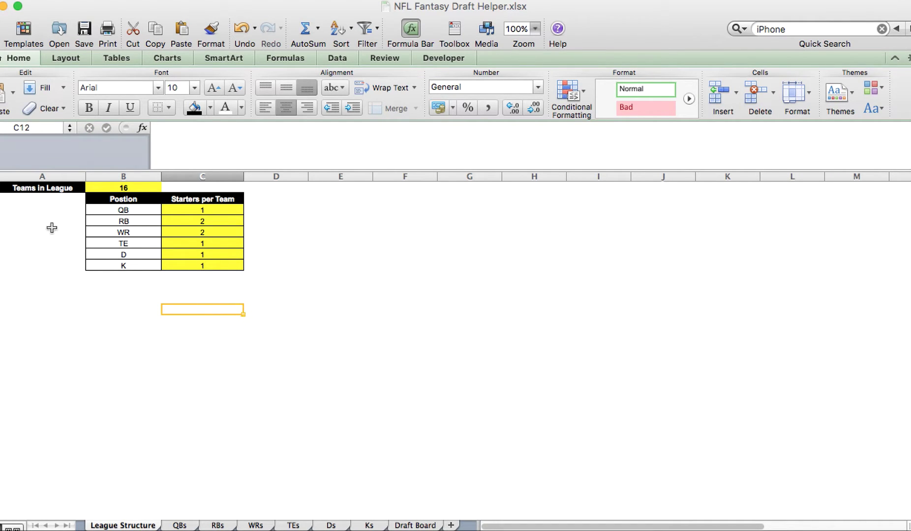
Set the Teams in League value in cell B1 to 12.
click(66, 188)
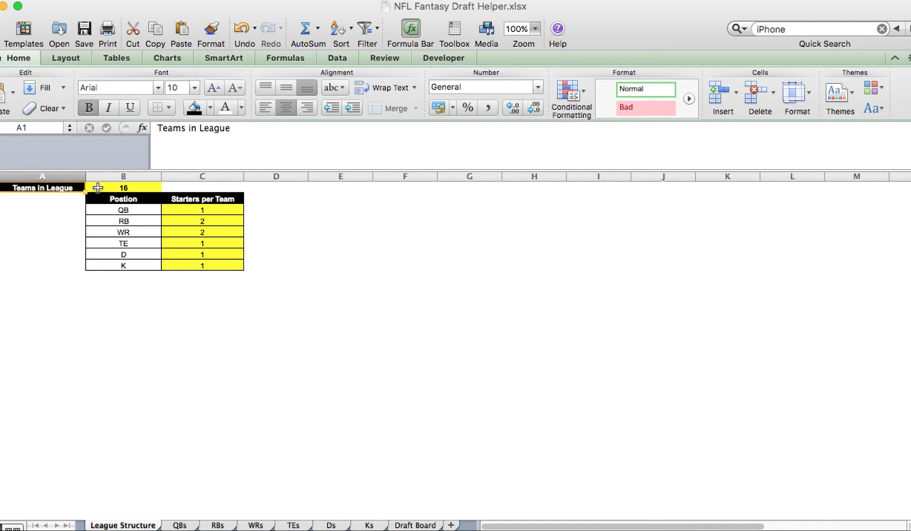
click(96, 188)
click(74, 187)
click(112, 188)
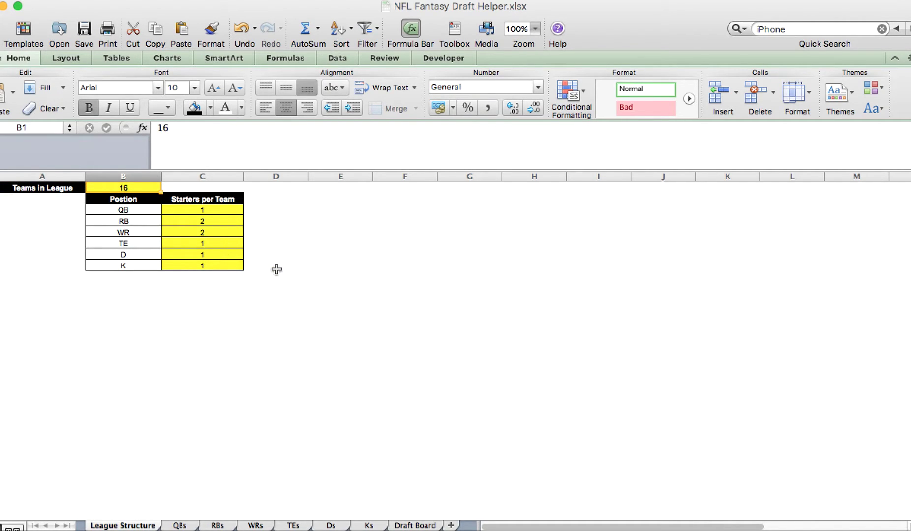
text(12)
key(Return)
Change the Teams in League value in cell B1 to 8.
key(Up)
text(8)
key(Return)
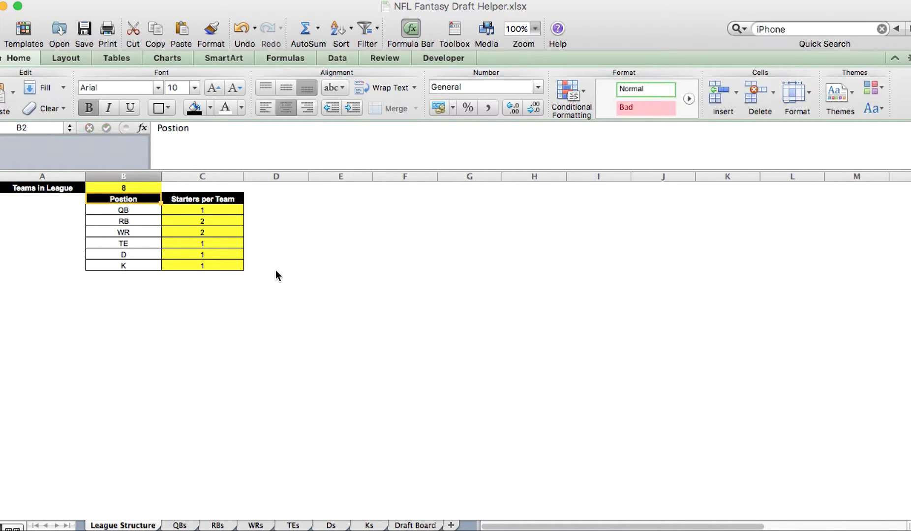
Review the league size and the starters per team for each position from QB to K on the League Structure sheet.
key(Up)
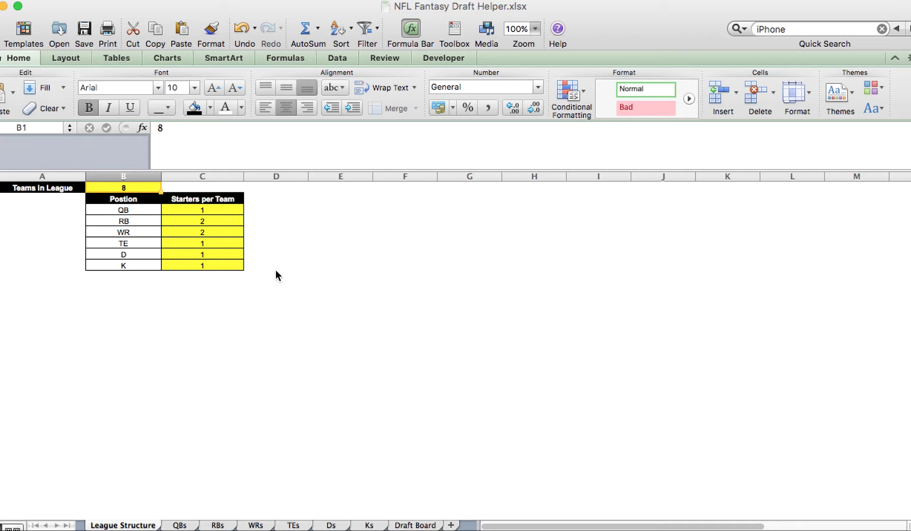
key(Down)
key(Down)
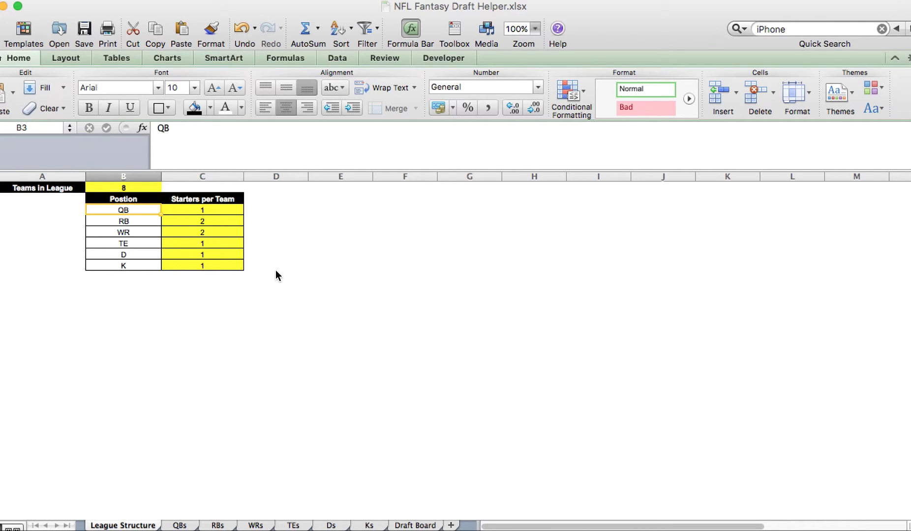
key(Right)
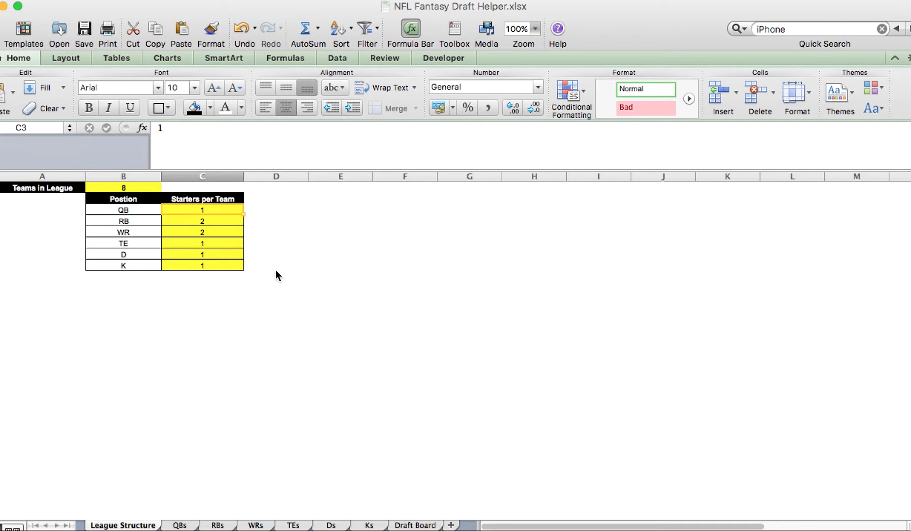
key(Down)
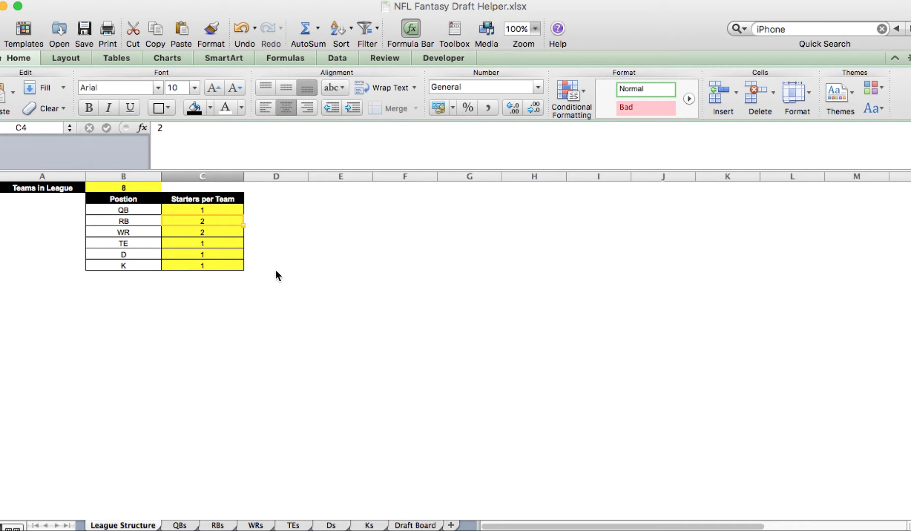
key(Down)
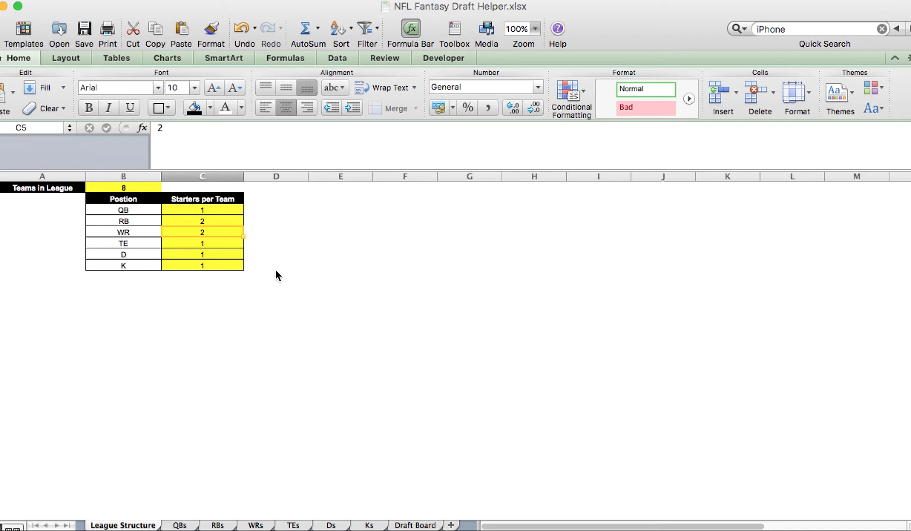
key(Down)
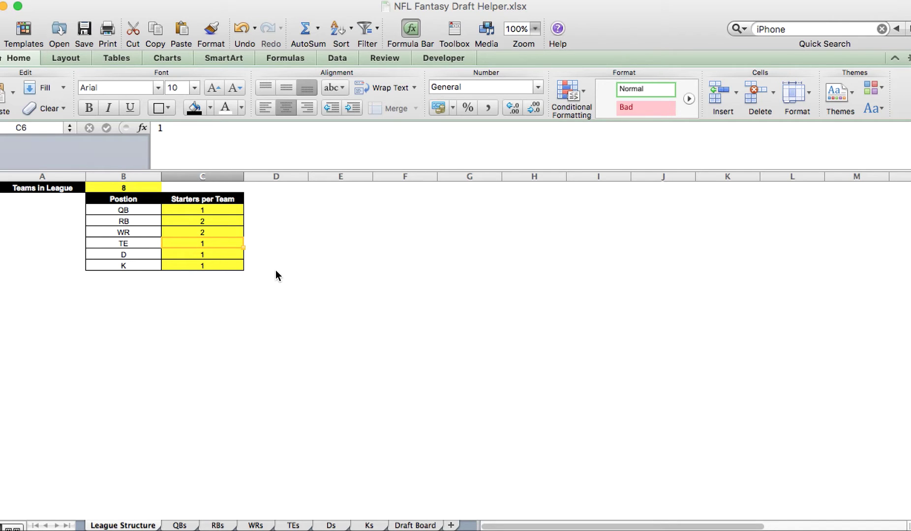
key(Down)
key(Down)
key(Up)
key(Up)
click(346, 241)
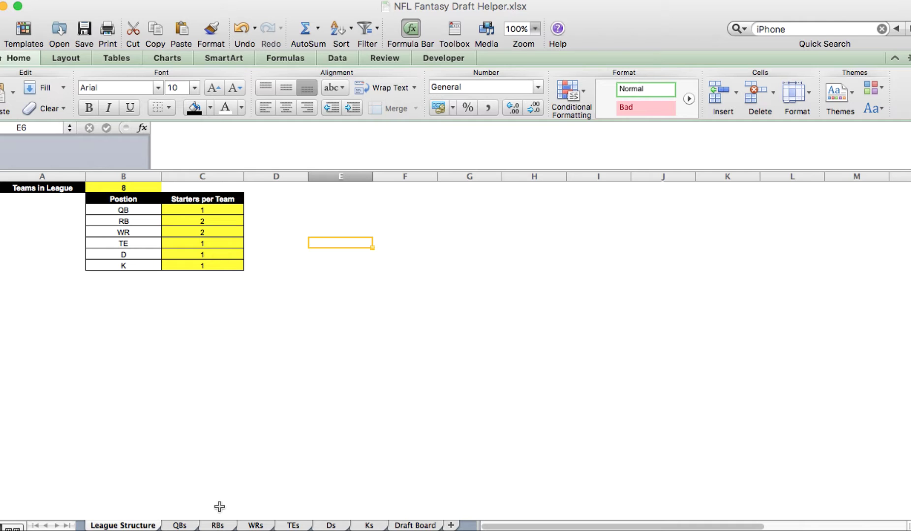
Check the Yearly Value columns on the QBs, RBs, WRs and TEs sheets, and return to the QBs sheet.
click(193, 526)
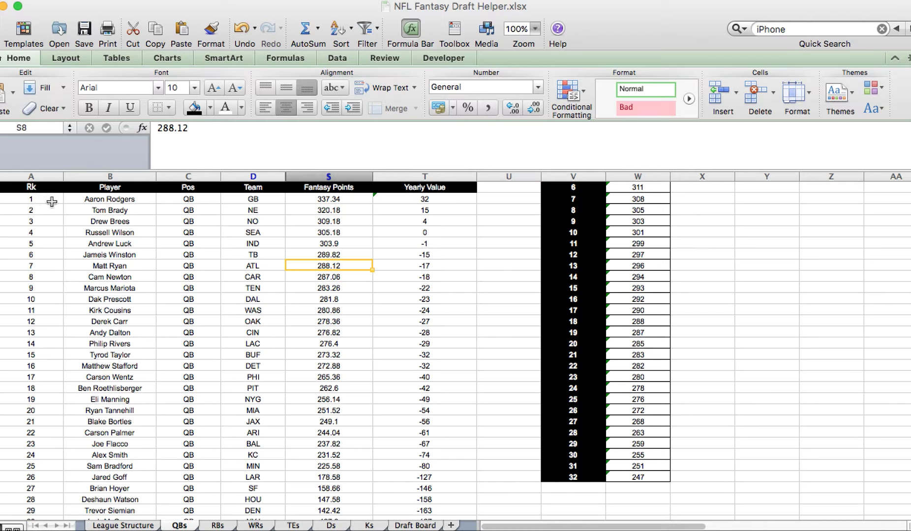
click(218, 525)
click(255, 526)
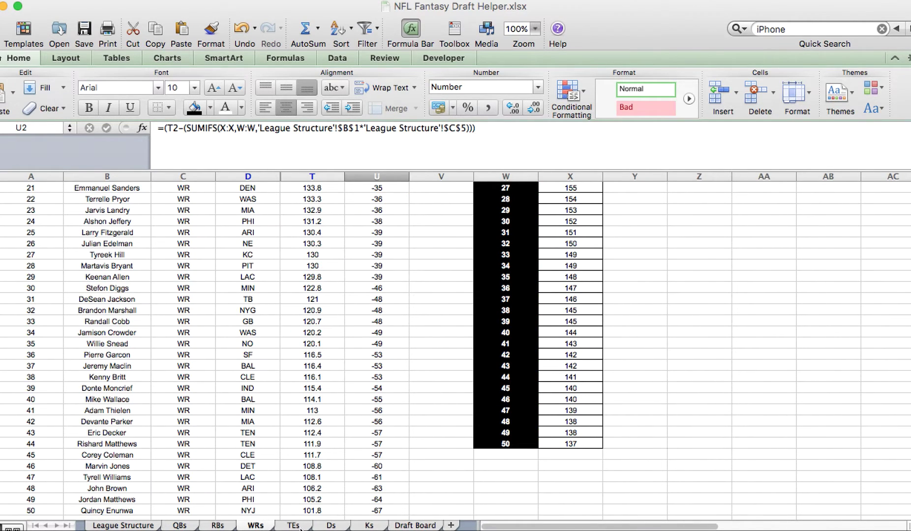
click(297, 527)
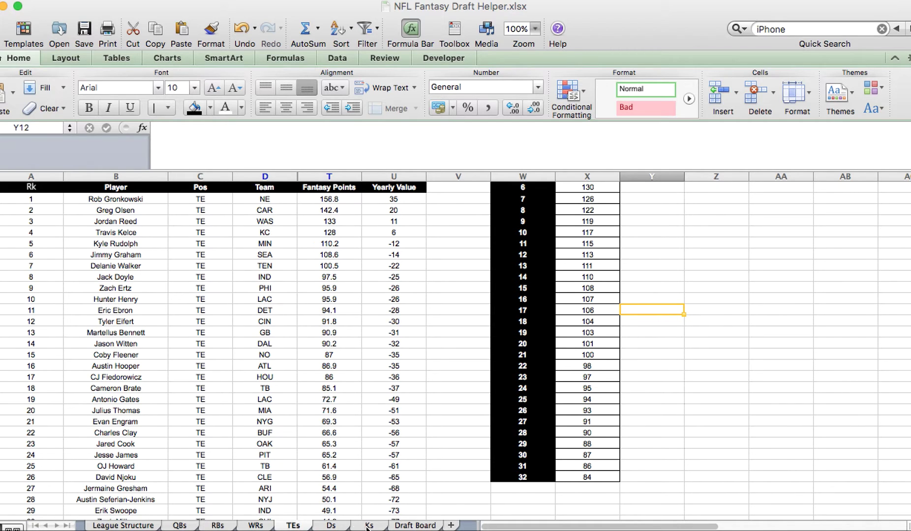
click(182, 525)
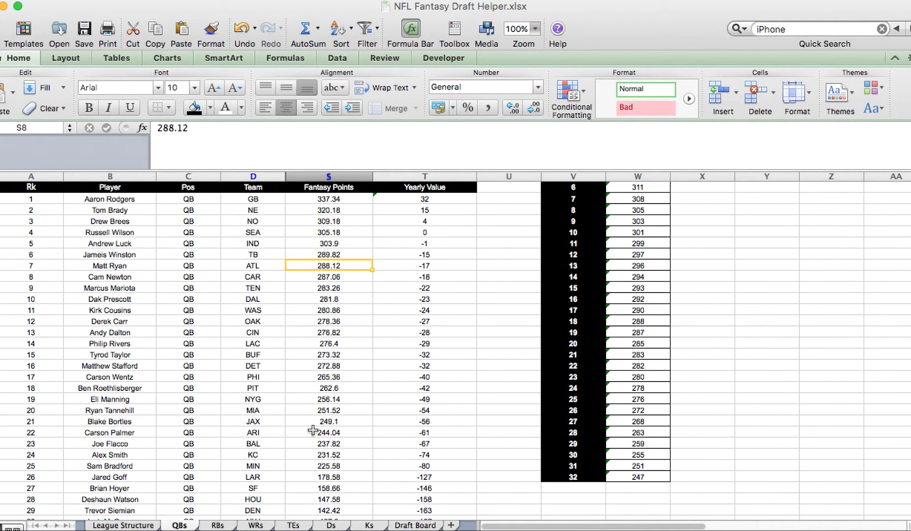
Check the top quarterback's Fantasy Points, the League Structure settings, and cells W1 and V1 of the starter-average table on the QBs sheet.
click(351, 200)
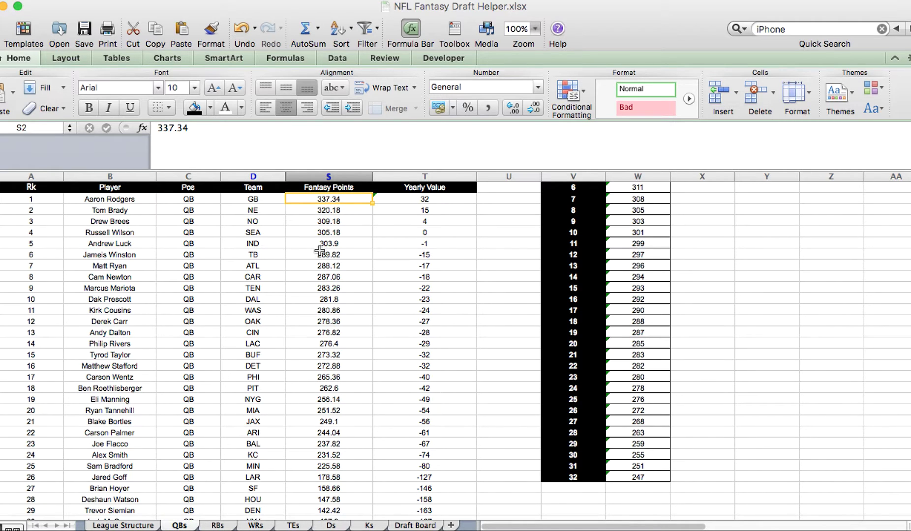
click(114, 526)
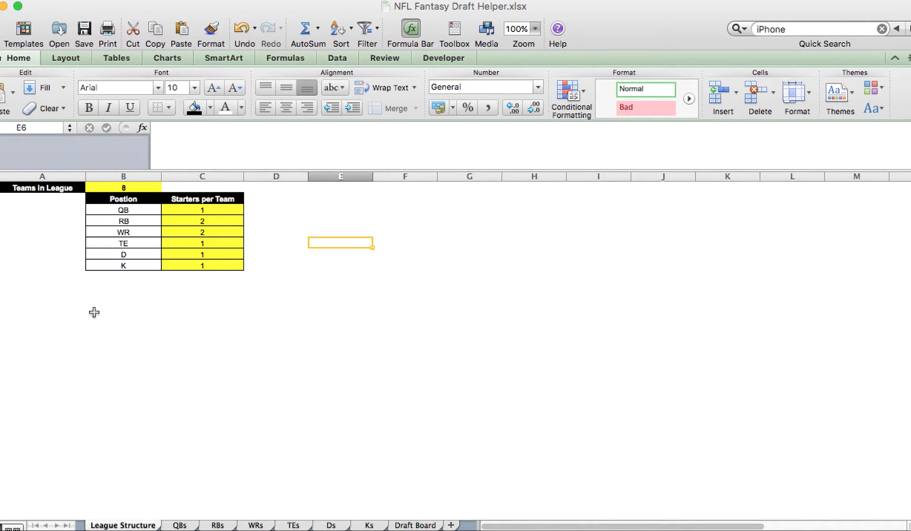
click(180, 526)
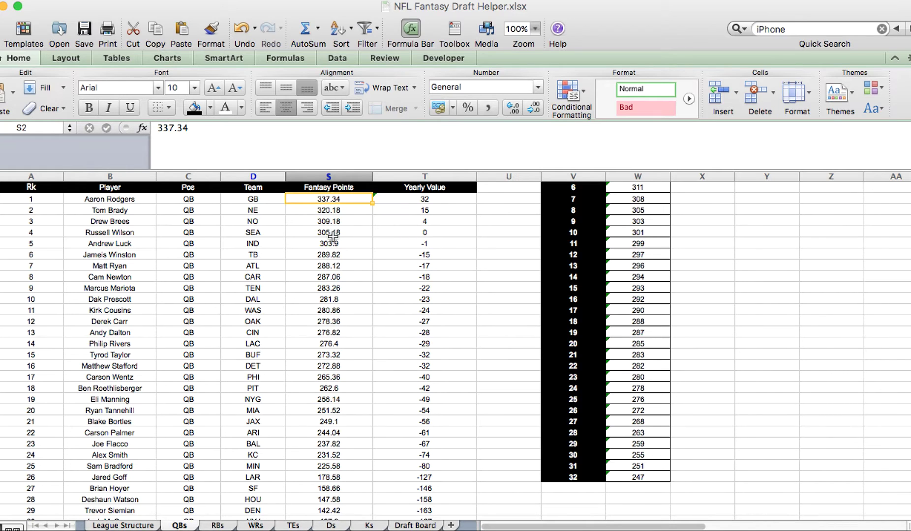
click(631, 188)
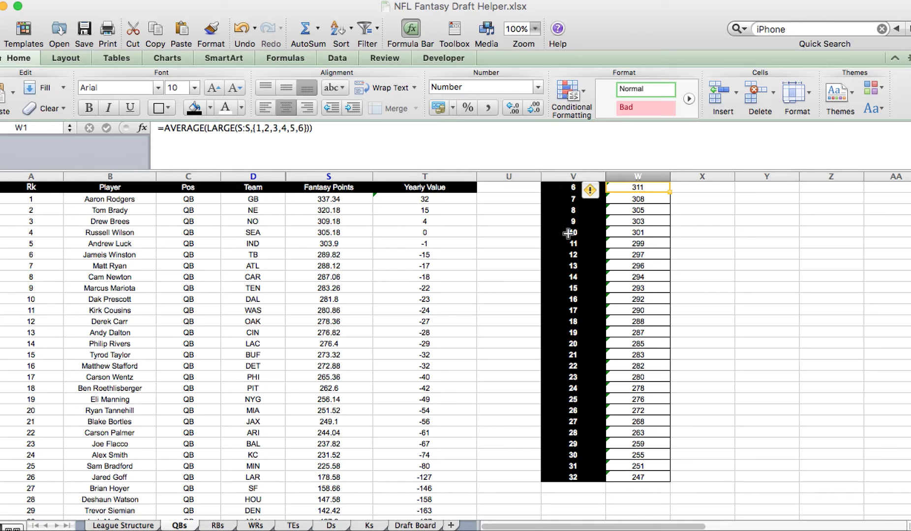
click(571, 188)
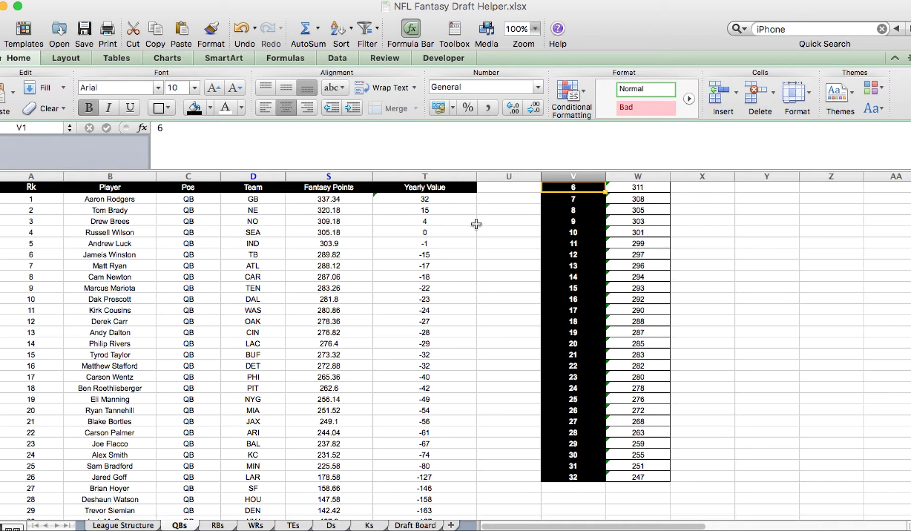
Examine the AVERAGE(LARGE) formulas in column W of the QBs sheet for the starter counts from 6 to 32.
click(624, 189)
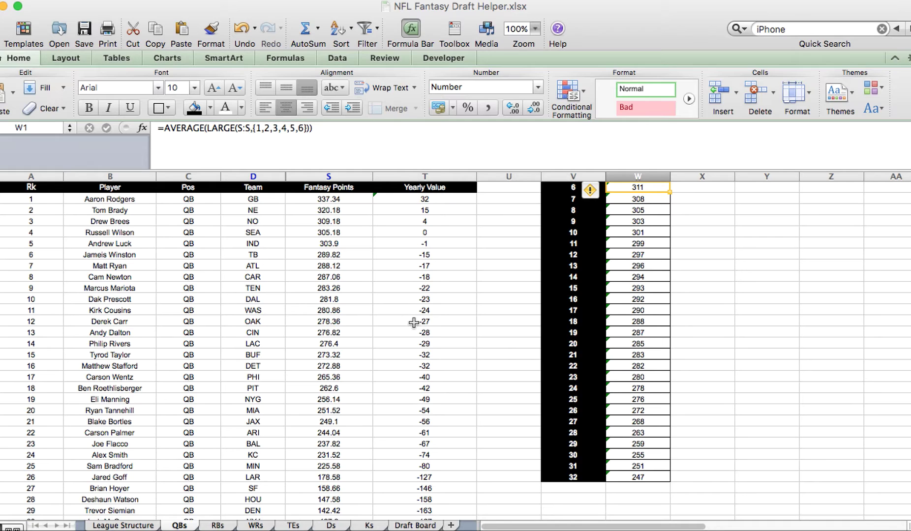
click(628, 201)
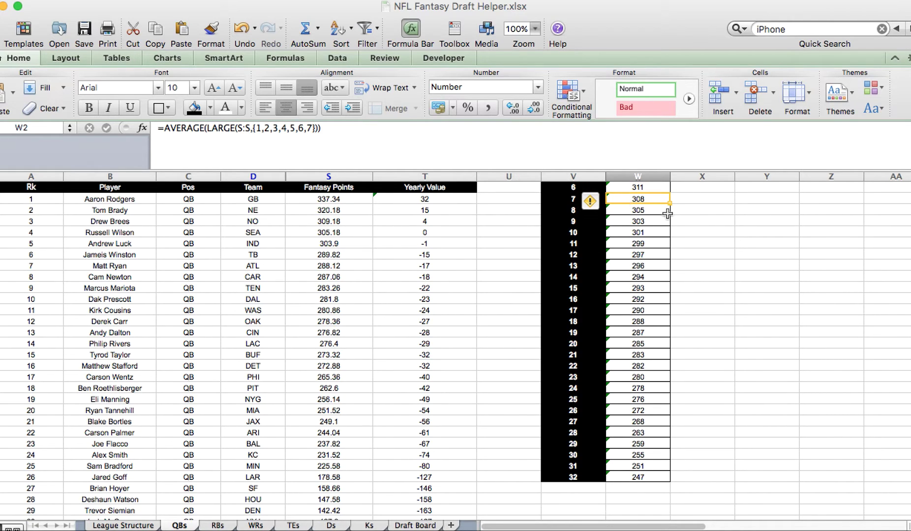
key(Down)
key(Down)
key(Down)
key(Down)
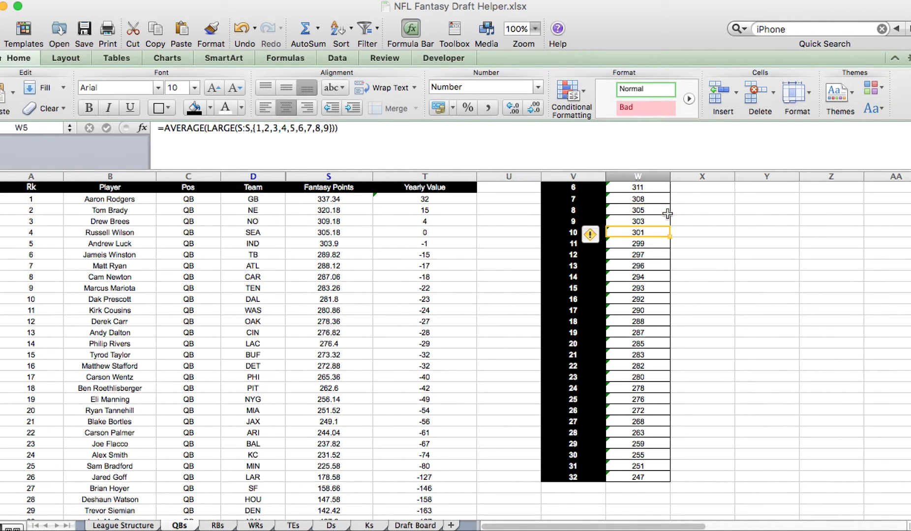
key(Down)
key(Down)
key(Down)
key(Down)
key(Down)
key(Down)
key(Down)
key(Down)
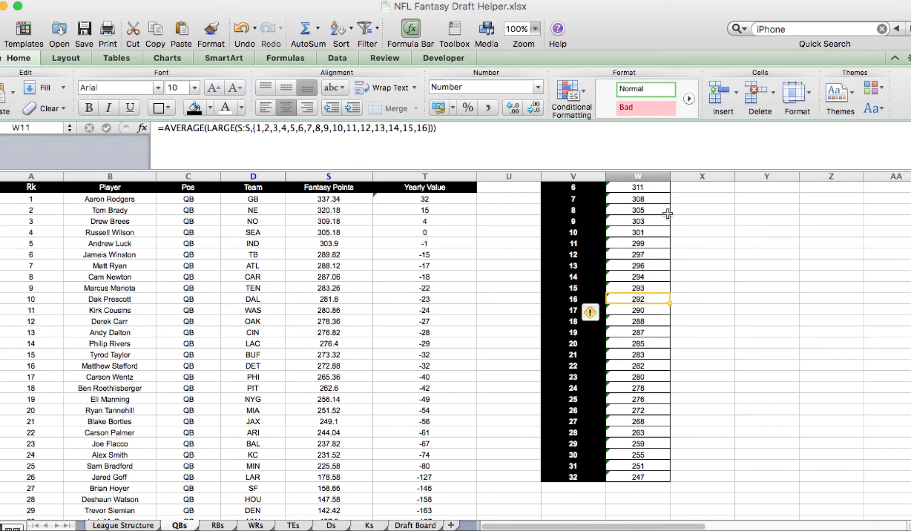
key(Down)
key(Down)
key(Down)
key(Down)
key(Down)
key(Down)
key(Down)
key(Down)
key(Down)
key(Down)
key(Down)
key(Down)
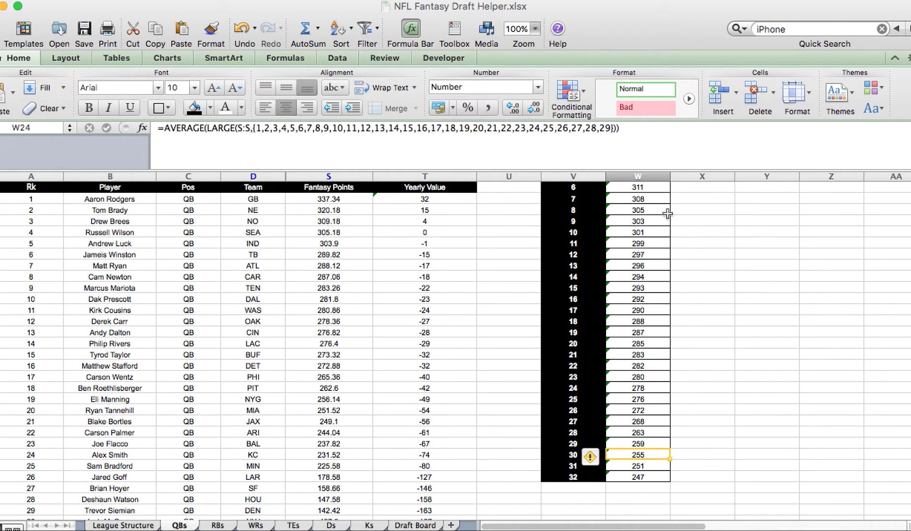
key(Down)
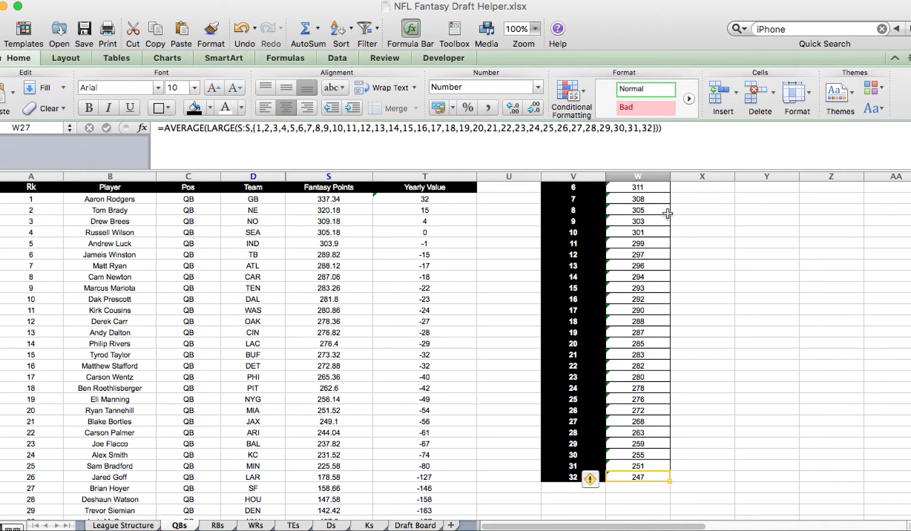
key(Up)
key(Up)
key(Up)
key(Up)
key(Up)
key(Up)
key(Up)
key(Up)
key(Up)
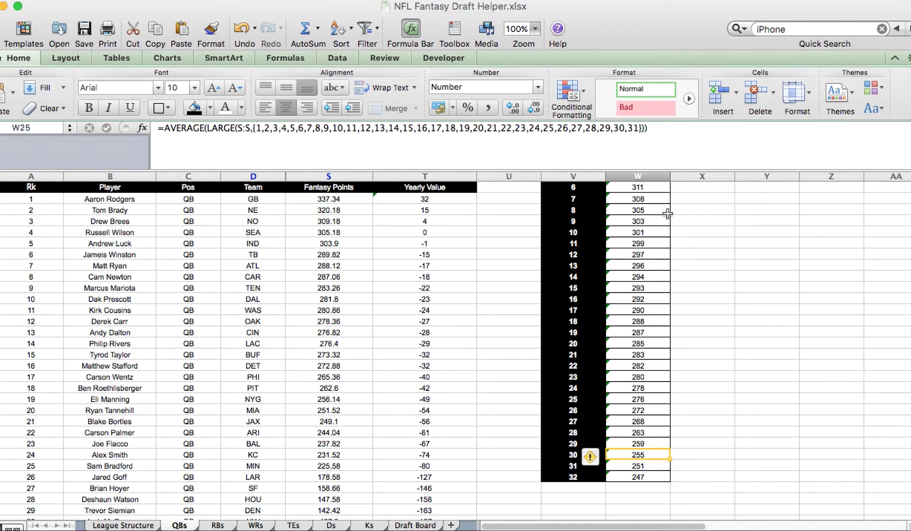
key(Up)
key(Up)
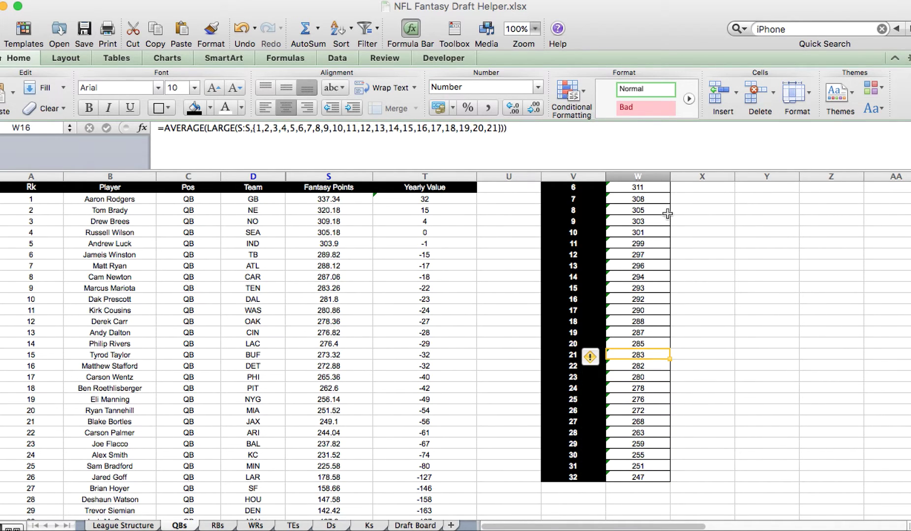
Compare the top quarterback's Fantasy Points in S2 and Yearly Value formula in T2 with the 8-starter average in W3.
click(334, 199)
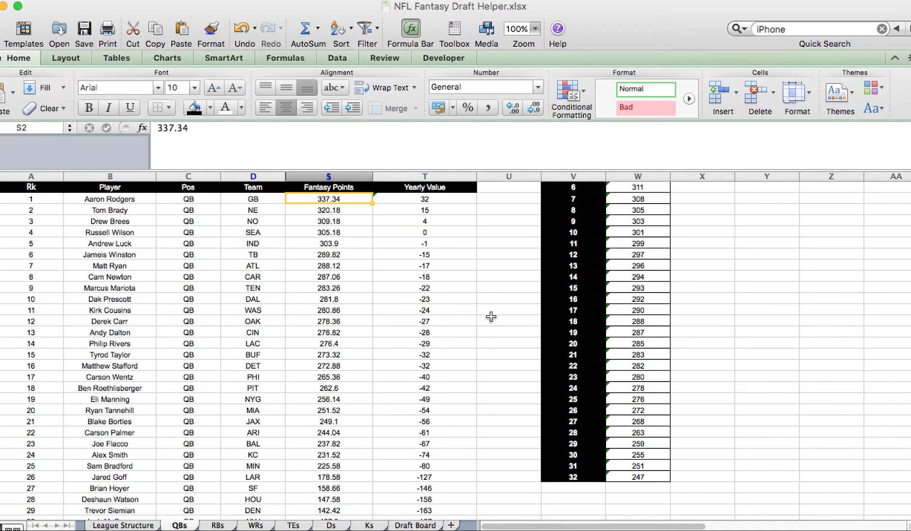
key(Right)
key(Left)
key(Right)
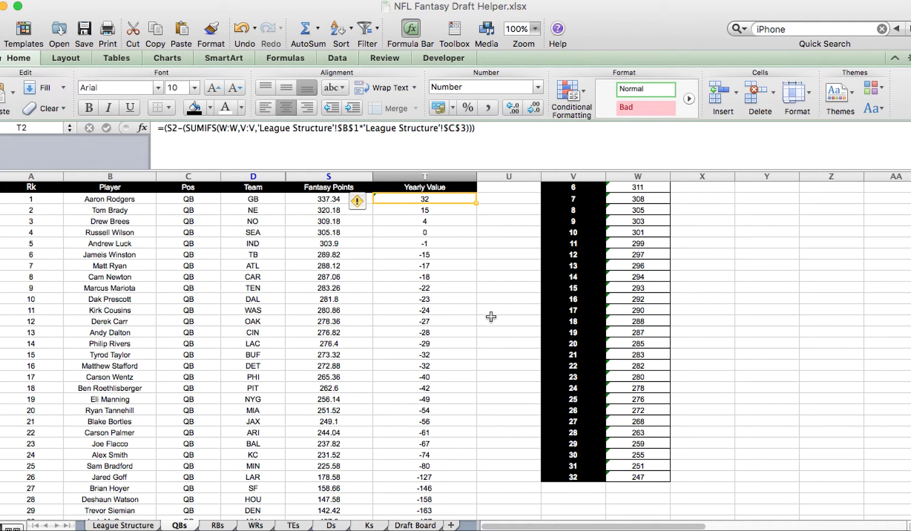
click(307, 199)
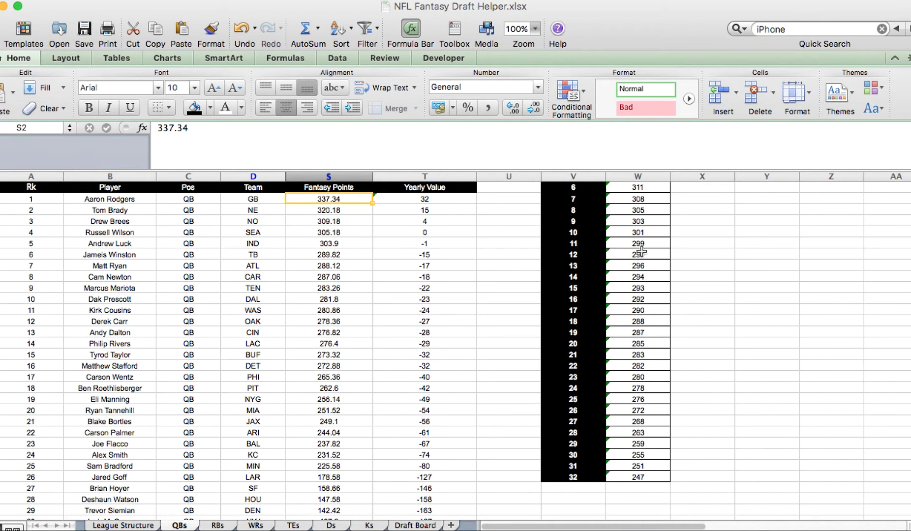
click(638, 211)
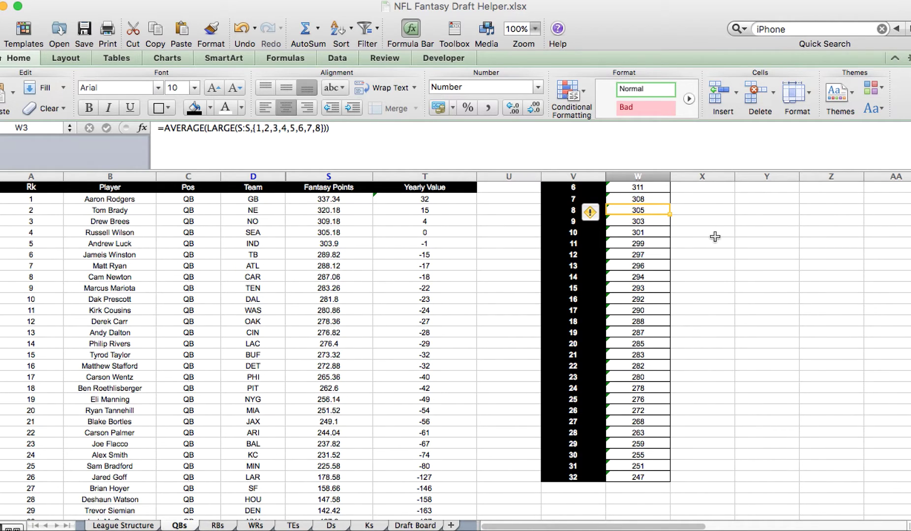
click(330, 201)
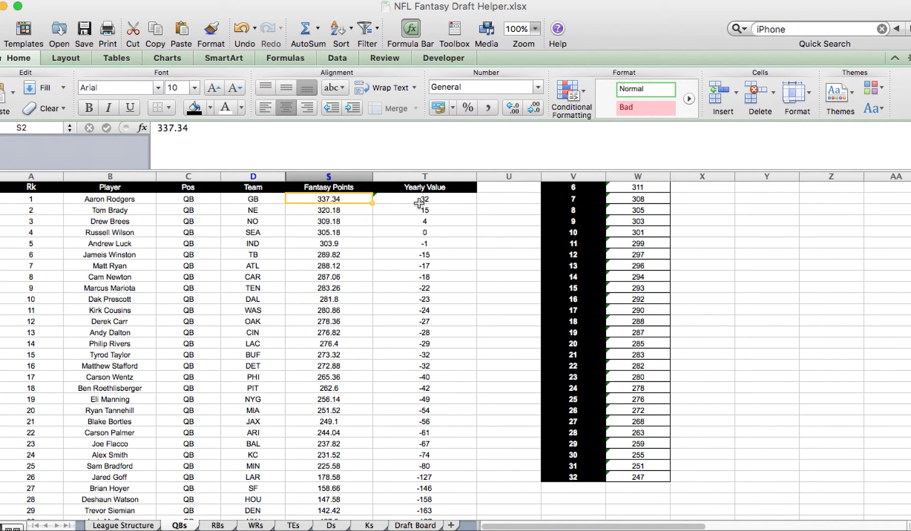
click(435, 200)
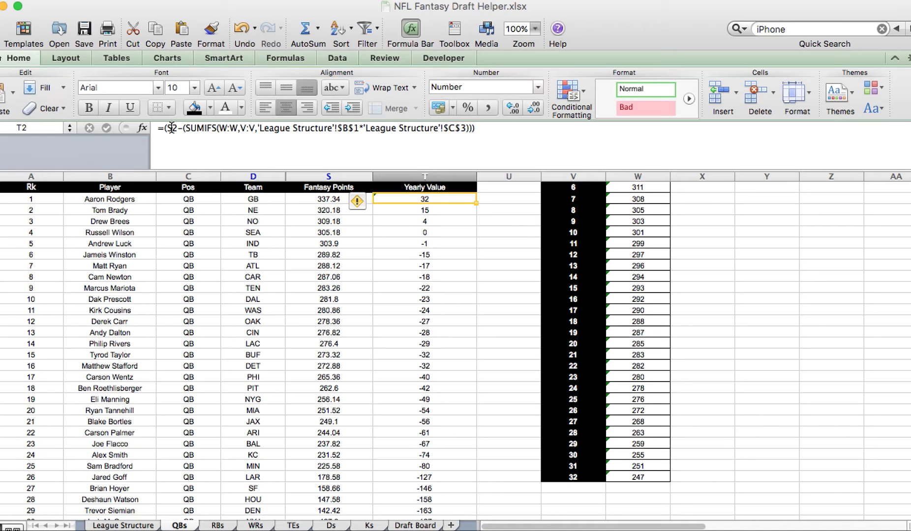
Trace the T2 formula's sources: S2, League Structure cells B1 and C3, and the matching lookup cells V3 and W3 on the QBs sheet.
click(329, 199)
click(403, 201)
click(122, 525)
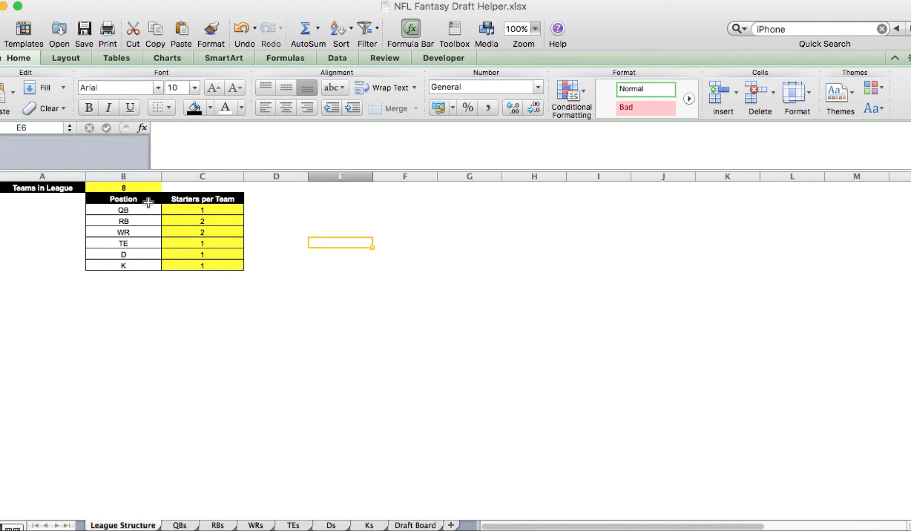
click(140, 189)
click(204, 211)
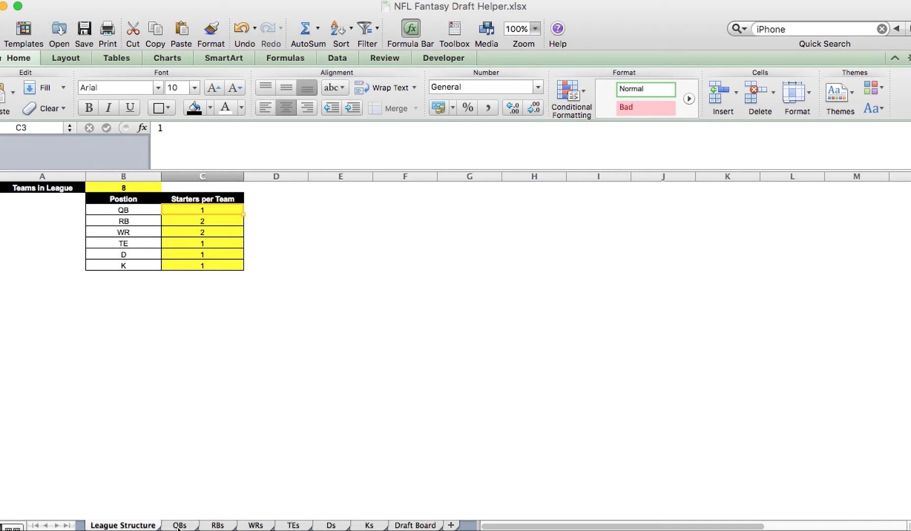
key(ctrl+Page_Down)
click(575, 210)
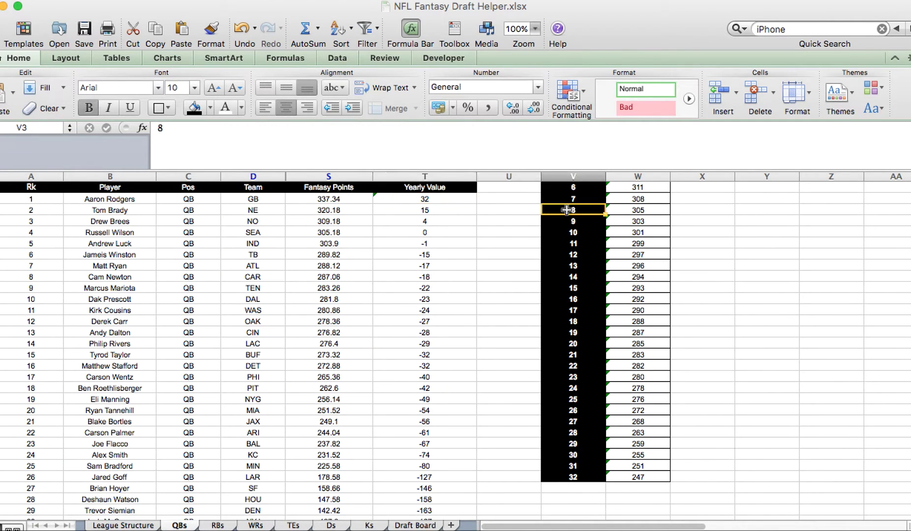
click(645, 211)
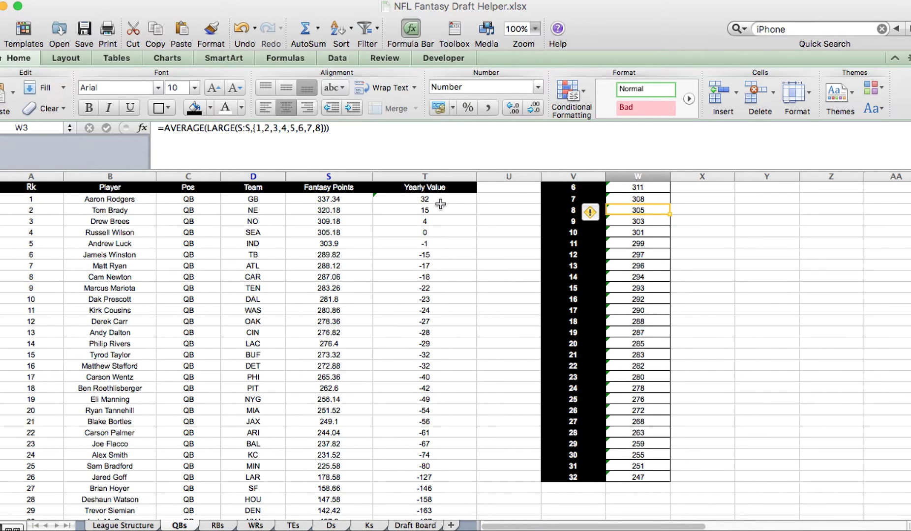
click(440, 203)
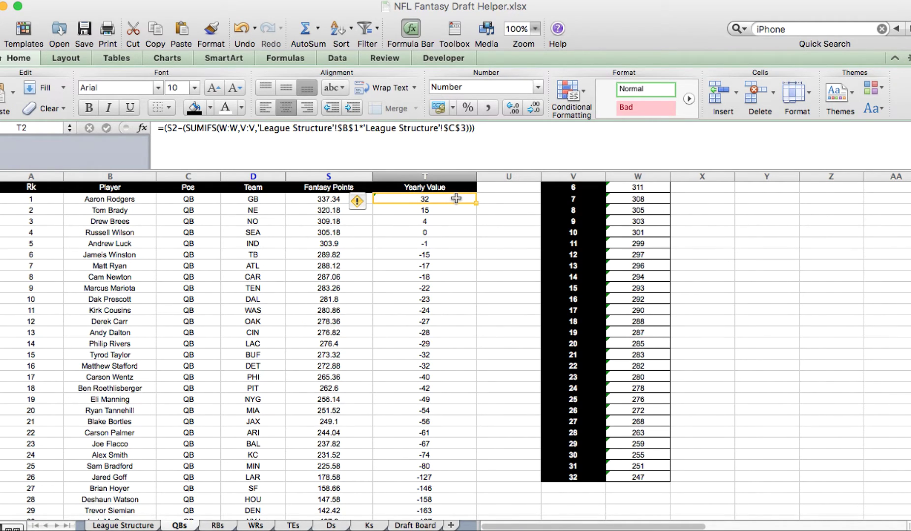
Verify the top quarterback's Yearly Value by calculating =S2-W3 in cell X3 of the QBs sheet, and clear that test cell.
click(705, 211)
text(=)
click(346, 199)
text(-)
click(634, 214)
key(Return)
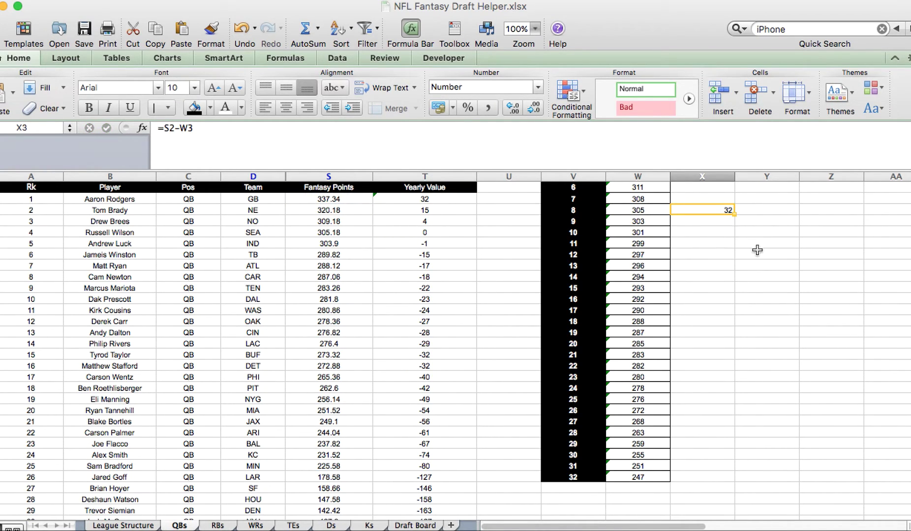
key(Delete)
click(730, 264)
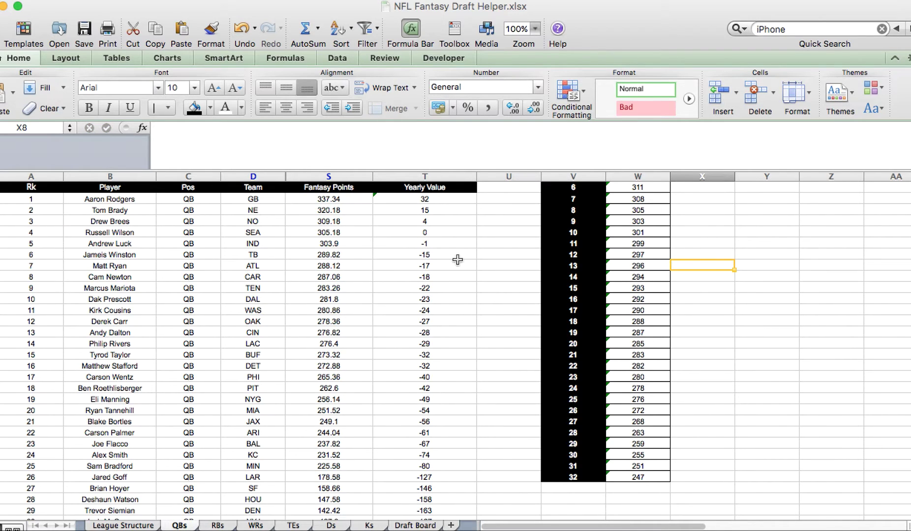
Examine the starter-average table on the RBs sheet down to the formula for 50 players, and return to the sheet's beginning.
click(215, 526)
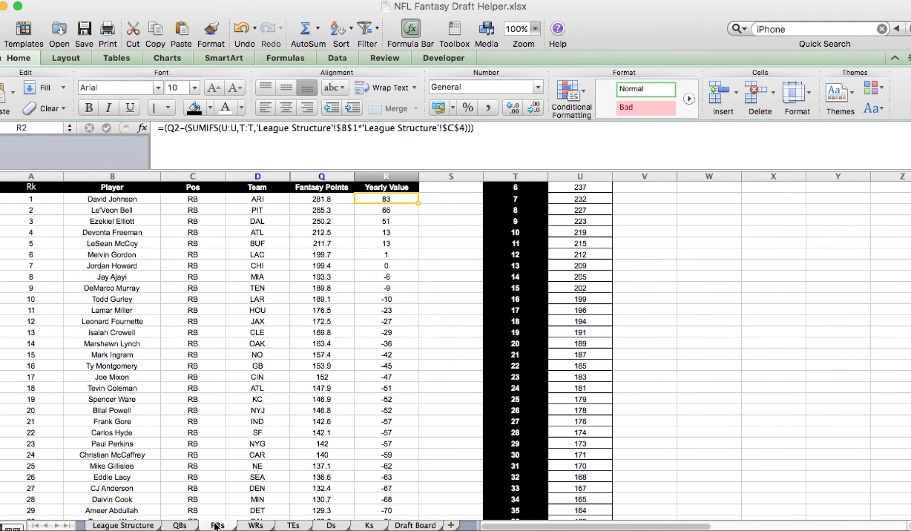
scroll(511, 311, down, 3)
scroll(512, 312, down, 8)
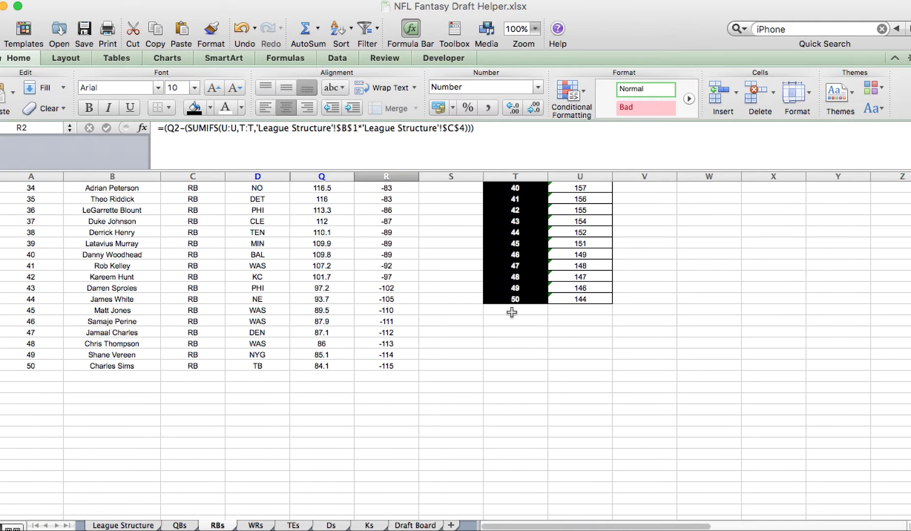
click(578, 288)
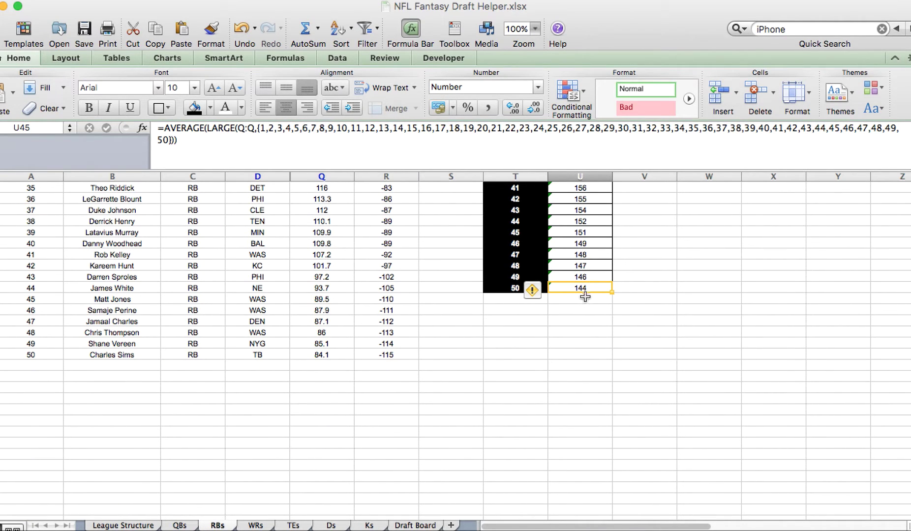
scroll(402, 293, up, 11)
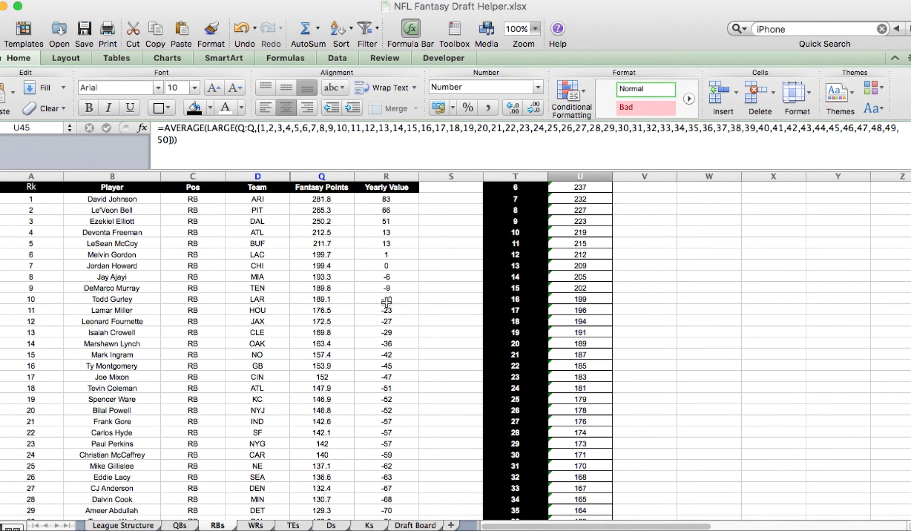
Set Teams in League to 10 and the RB starters per team to 5 on the League Structure sheet.
click(131, 525)
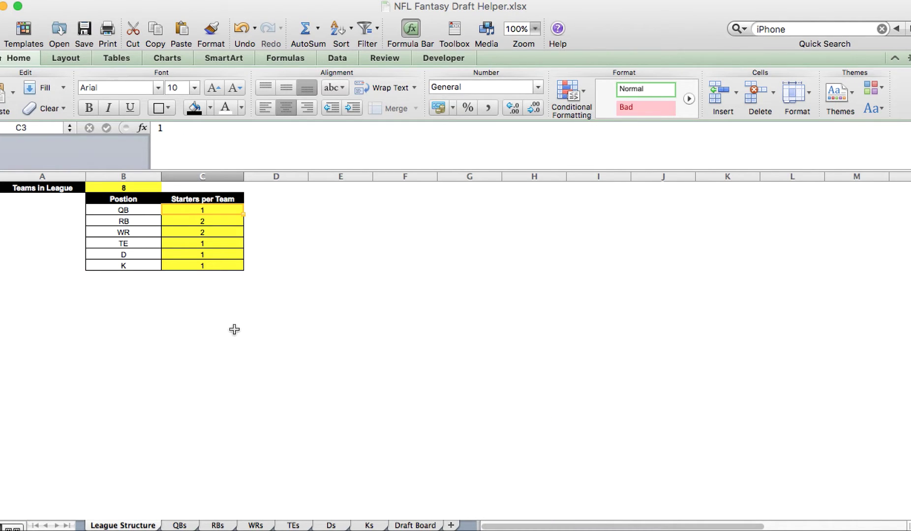
click(129, 188)
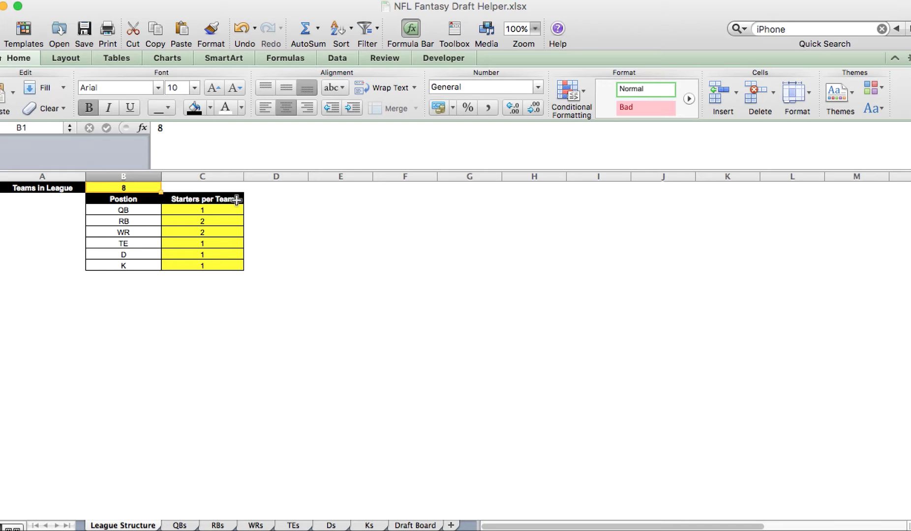
text(10)
click(238, 219)
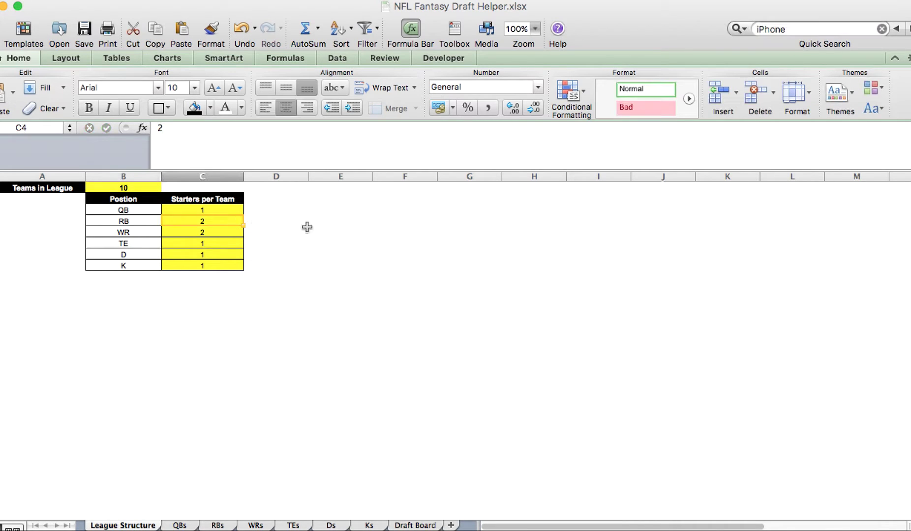
text(5)
click(317, 259)
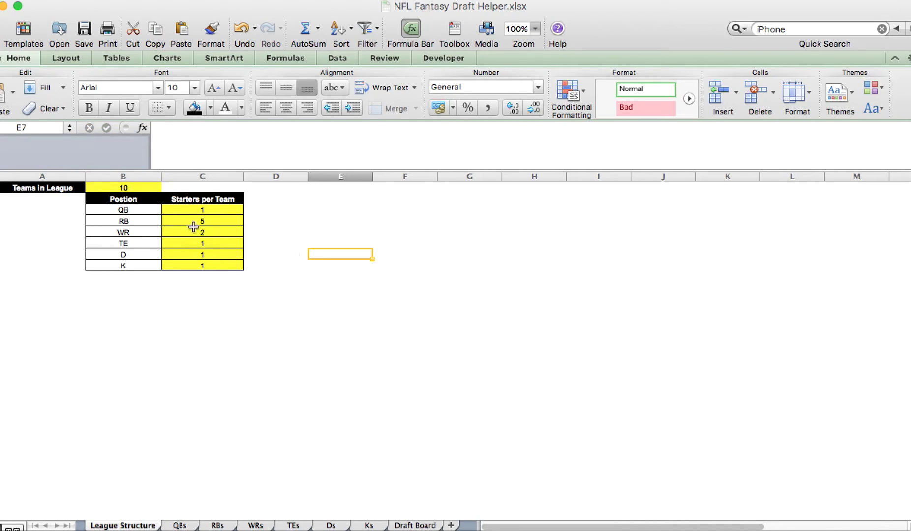
click(155, 186)
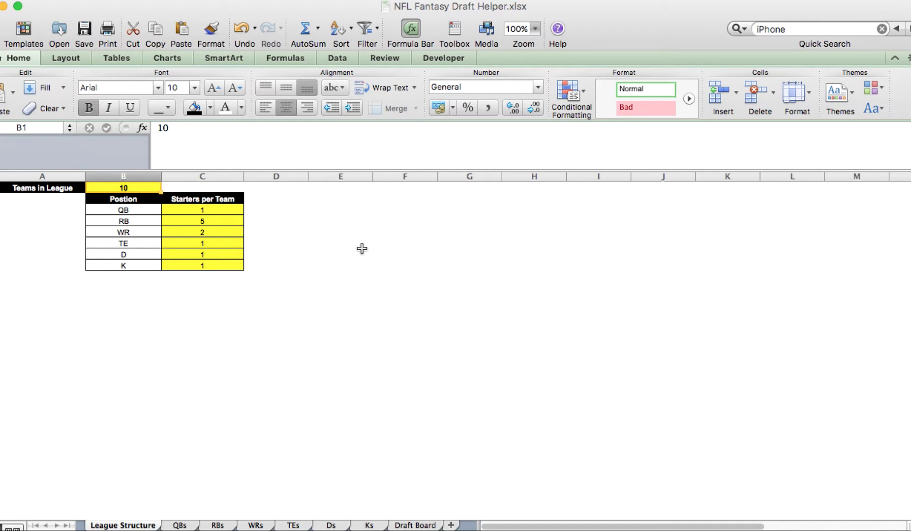
Set Teams in League to 8 and the RB starters per team to 2 on the League Structure sheet.
text(8)
click(329, 265)
click(245, 224)
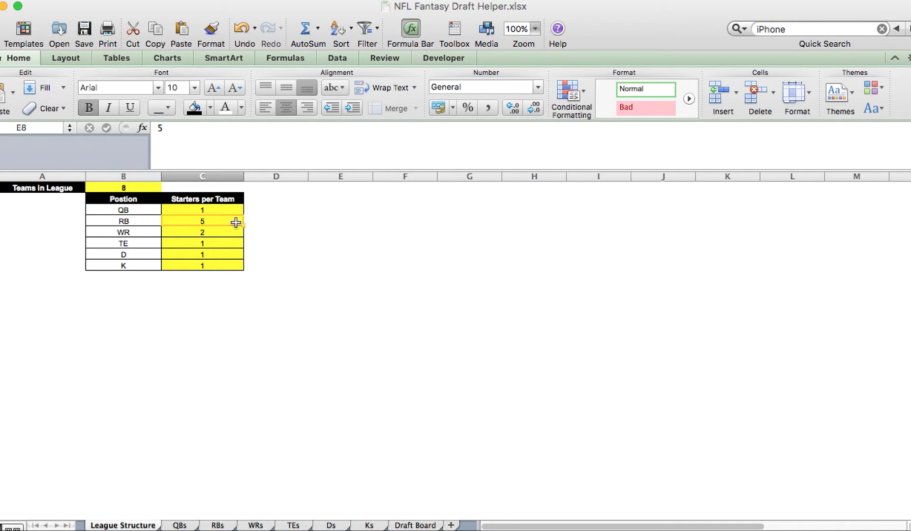
text(2)
click(338, 271)
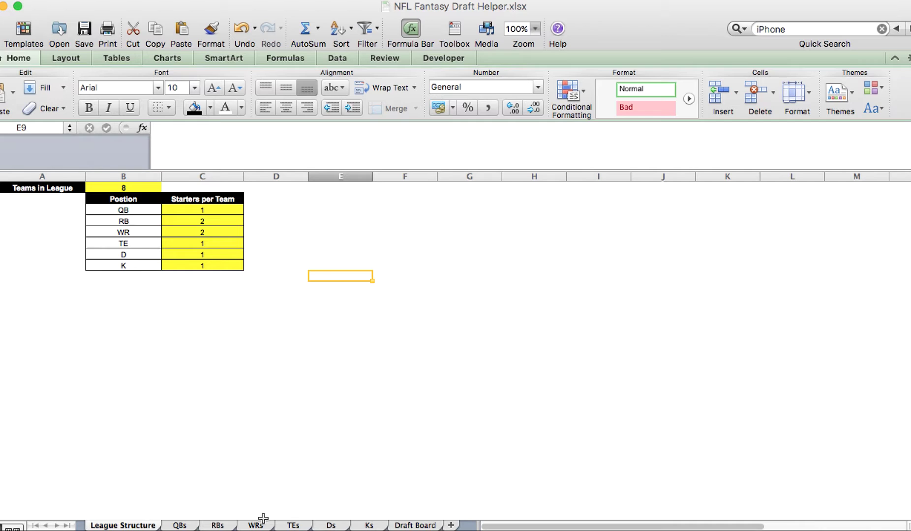
Review the player values and starter-average tables on the RBs, WRs, TEs, Ds and Ks sheets.
click(218, 525)
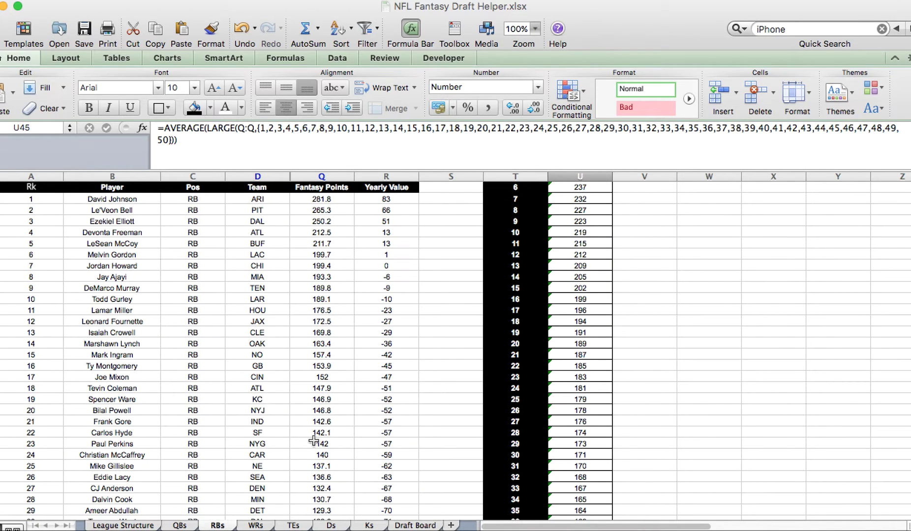
click(256, 525)
scroll(381, 441, up, 7)
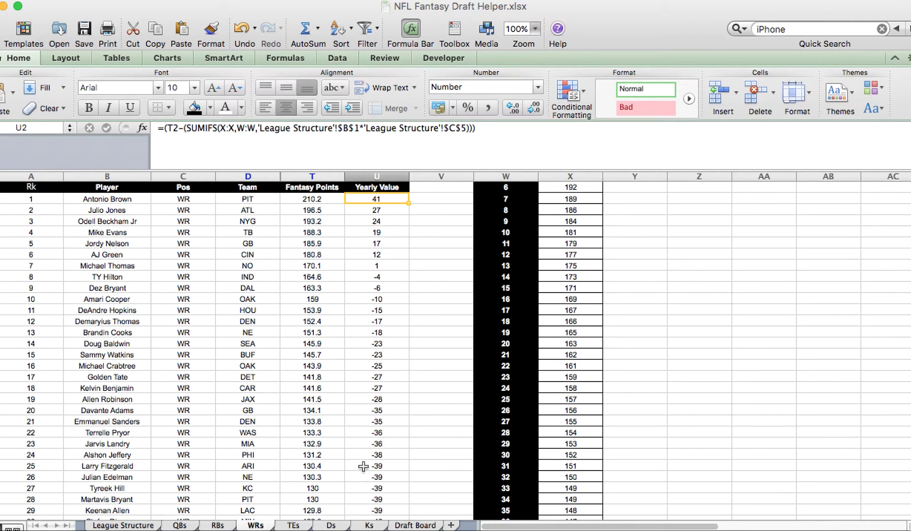
click(293, 525)
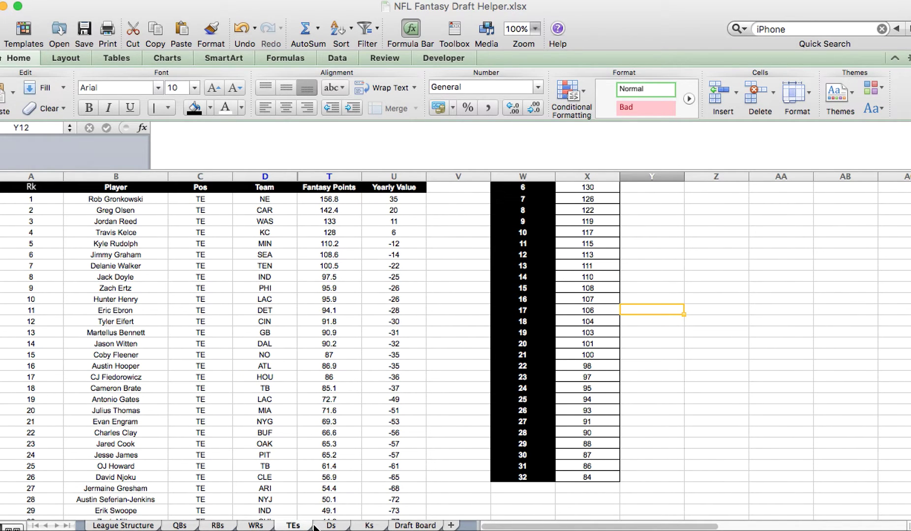
click(338, 526)
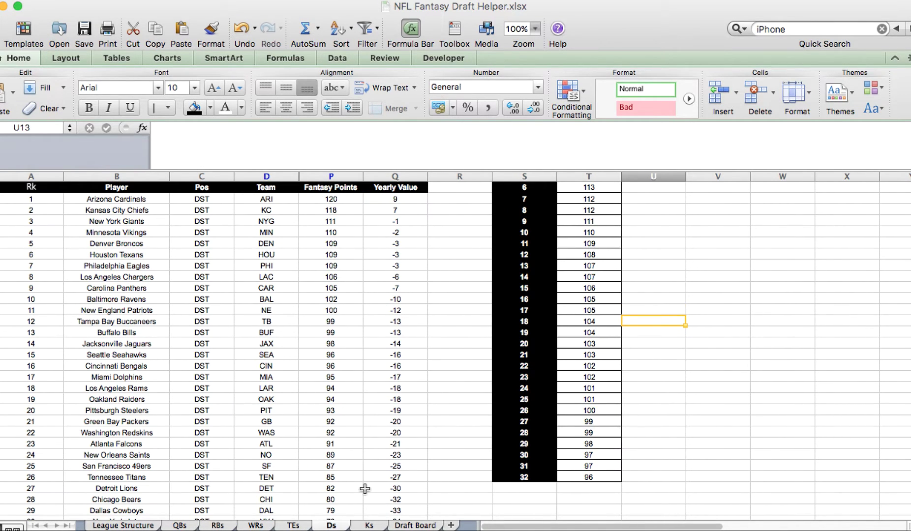
click(369, 525)
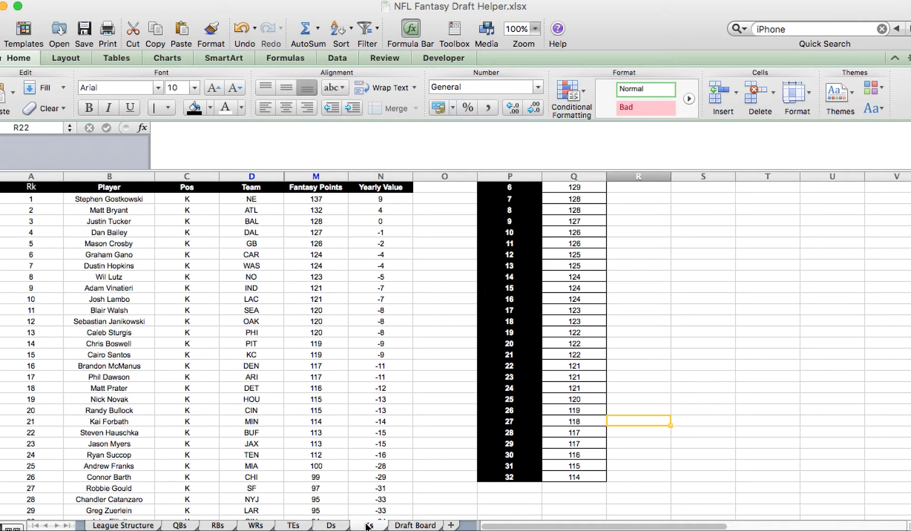
Examine the Draft Board formulas for player, yearly value, position, team and rank, including the top quarterback's link to the QBs sheet.
click(416, 525)
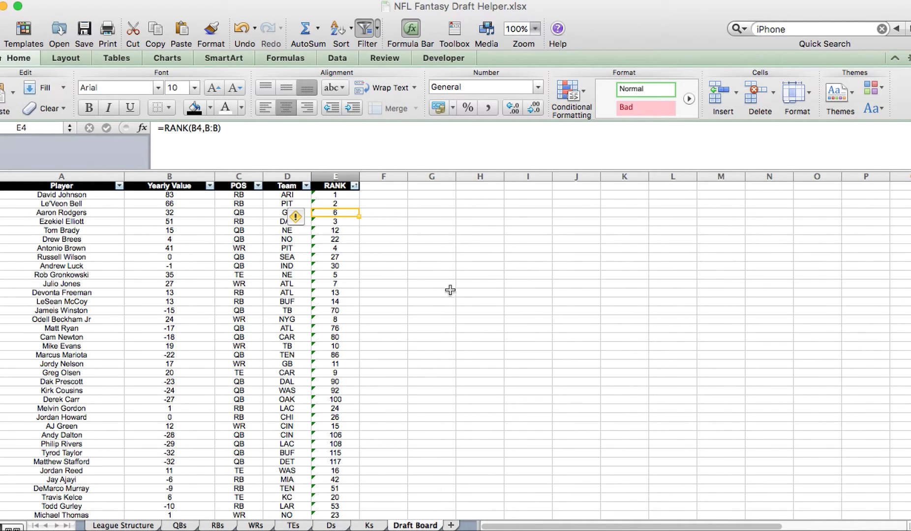
click(90, 198)
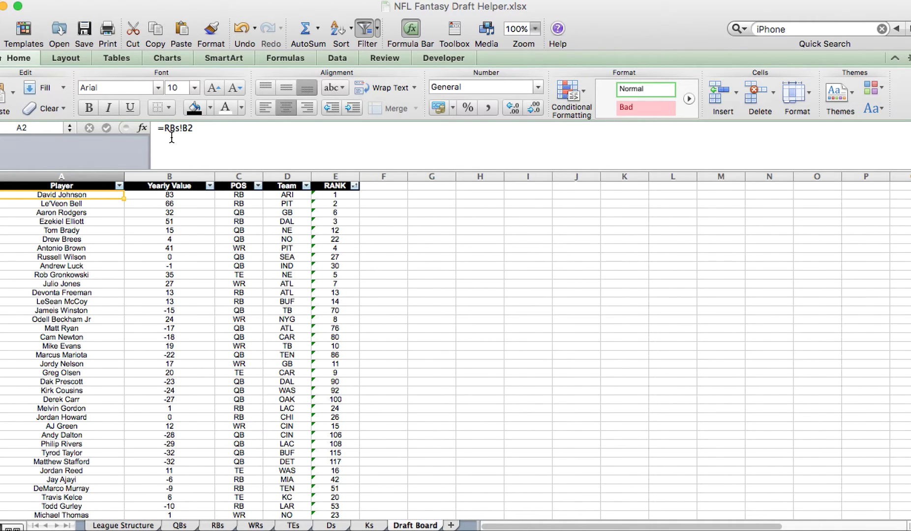
click(171, 194)
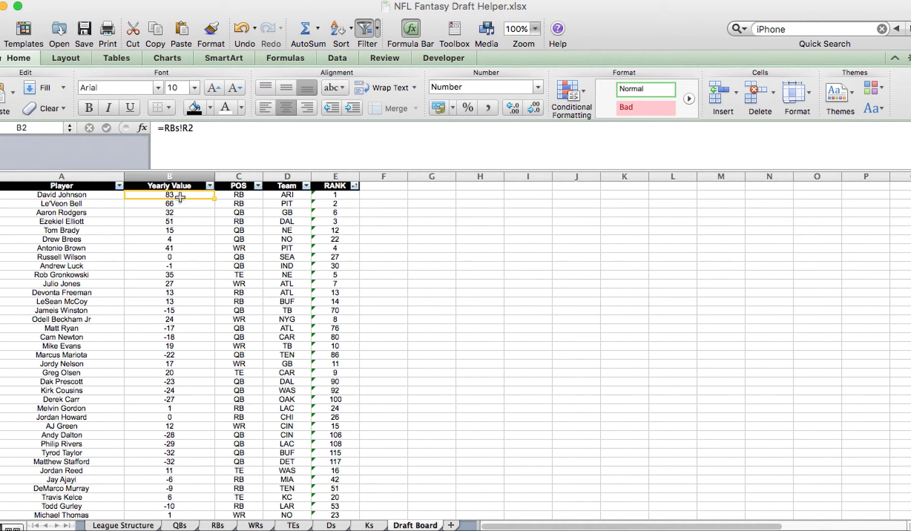
click(246, 195)
click(291, 197)
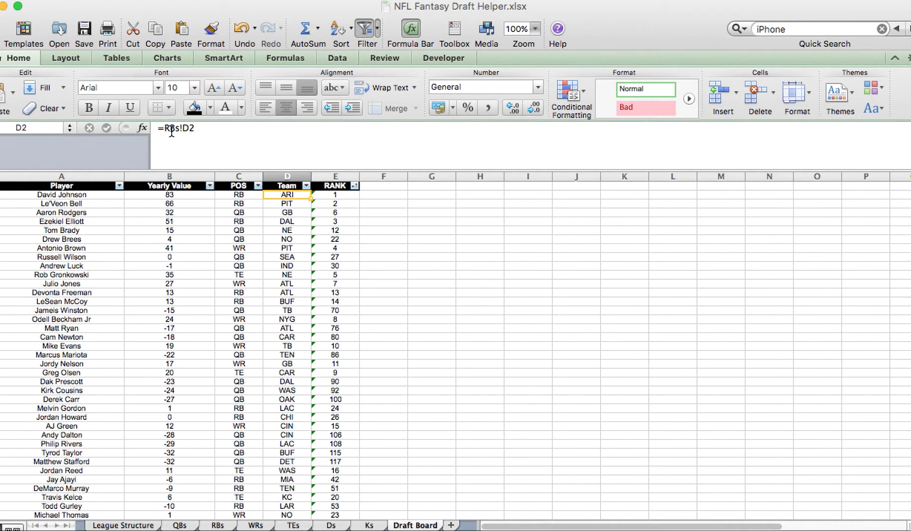
click(105, 195)
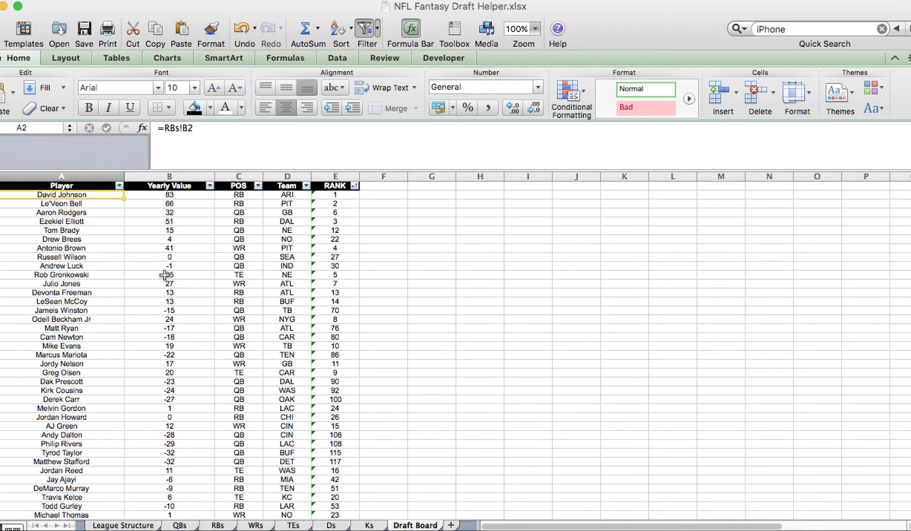
click(87, 211)
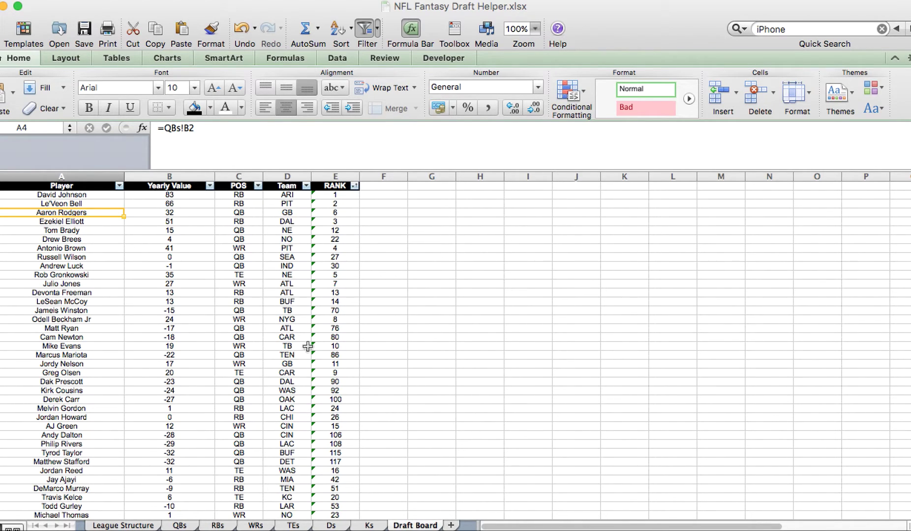
scroll(264, 416, down, 20)
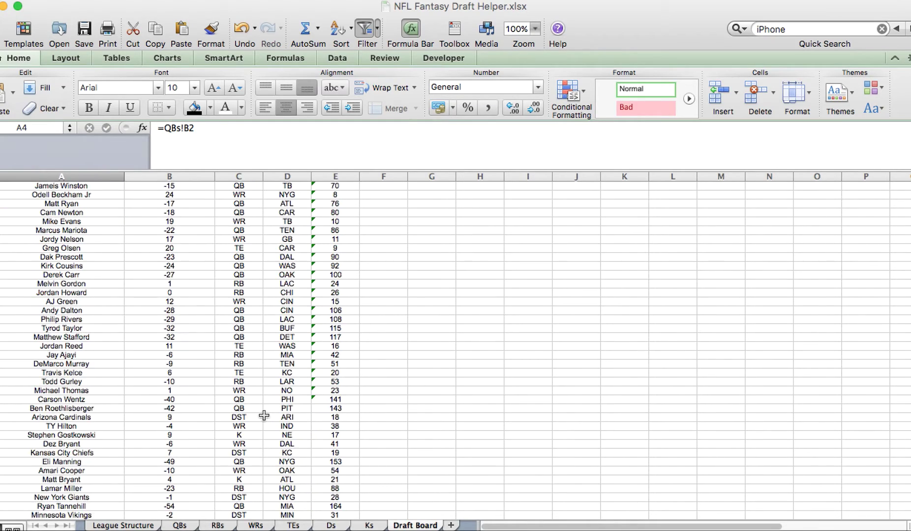
scroll(264, 416, up, 20)
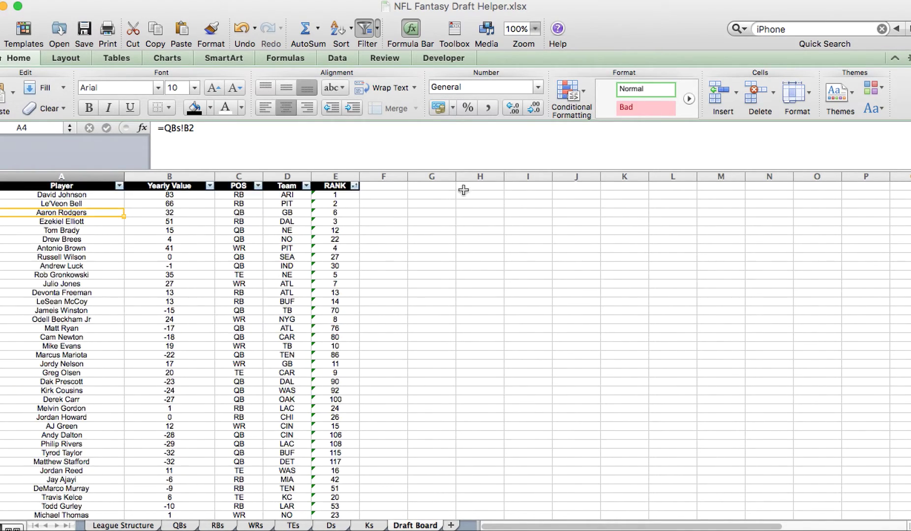
click(340, 197)
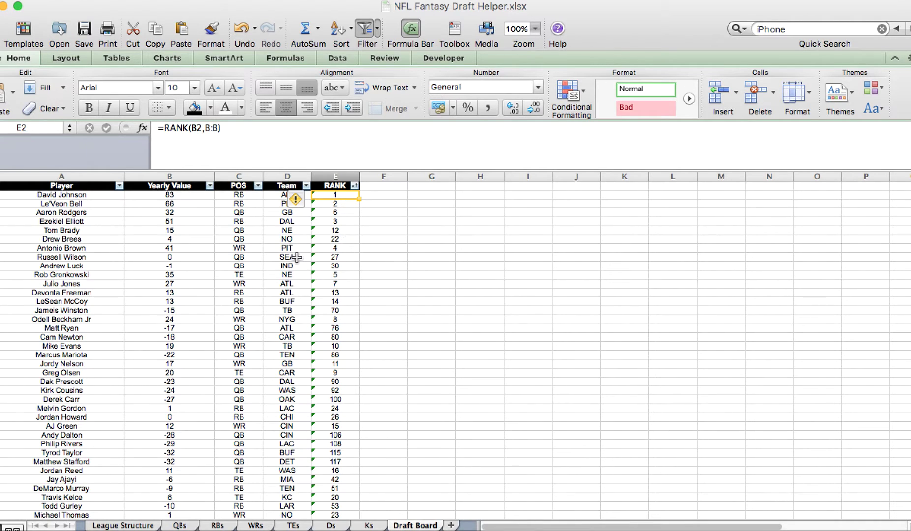
Sort the Draft Board by RANK in ascending order.
click(354, 186)
click(404, 226)
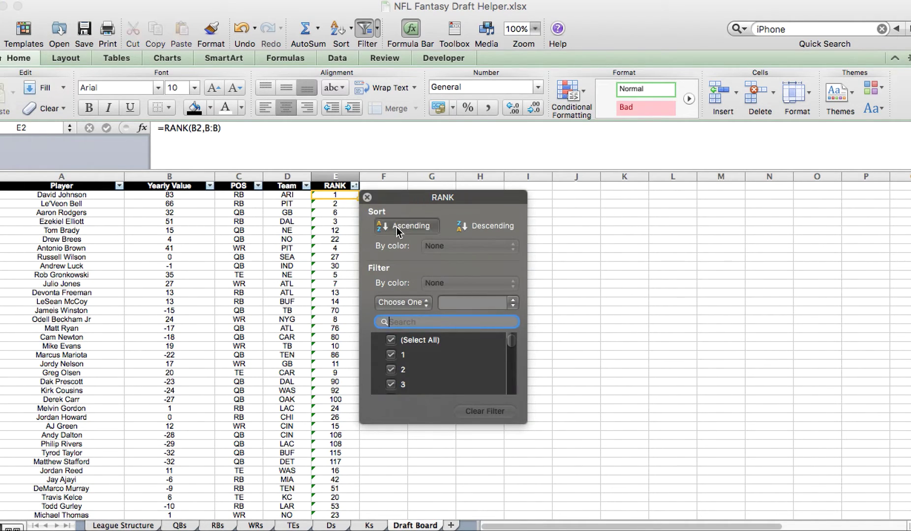
click(315, 268)
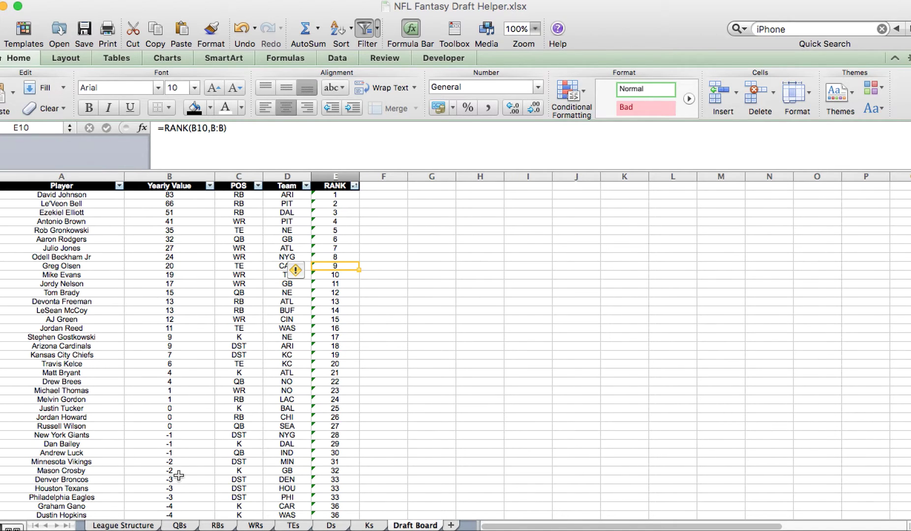
Review the league inputs and the starters per team for each position from QB to K on the League Structure sheet.
click(109, 523)
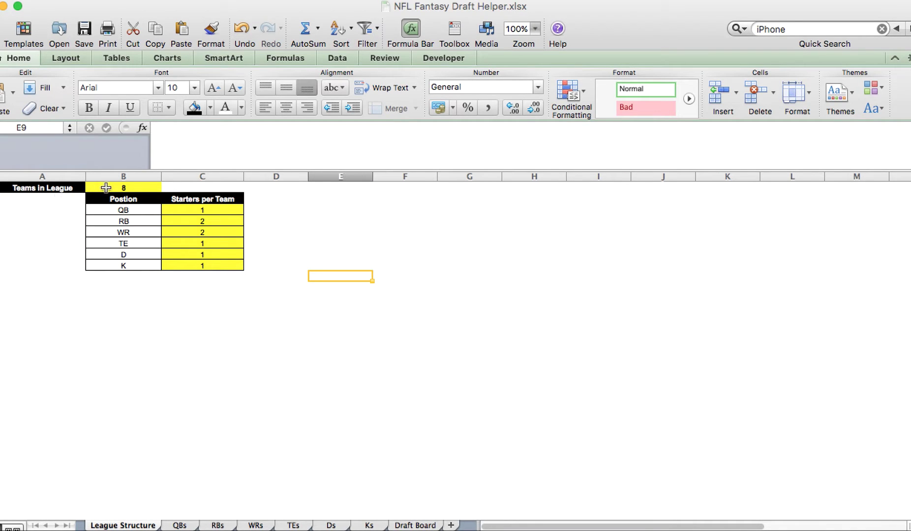
click(229, 209)
click(226, 222)
click(224, 232)
click(225, 244)
click(224, 254)
click(215, 266)
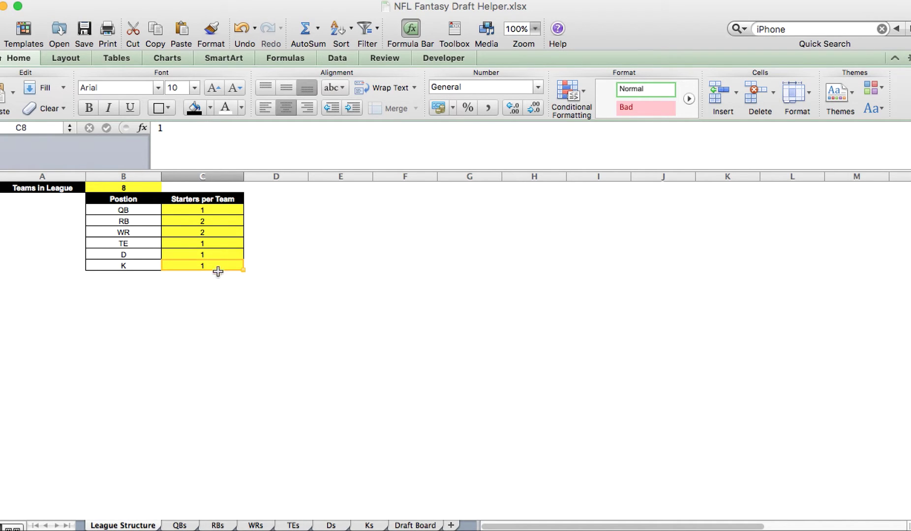
Compare the Draft Board rows of the highest-ranked quarterback and the highest-ranked tight end.
click(413, 526)
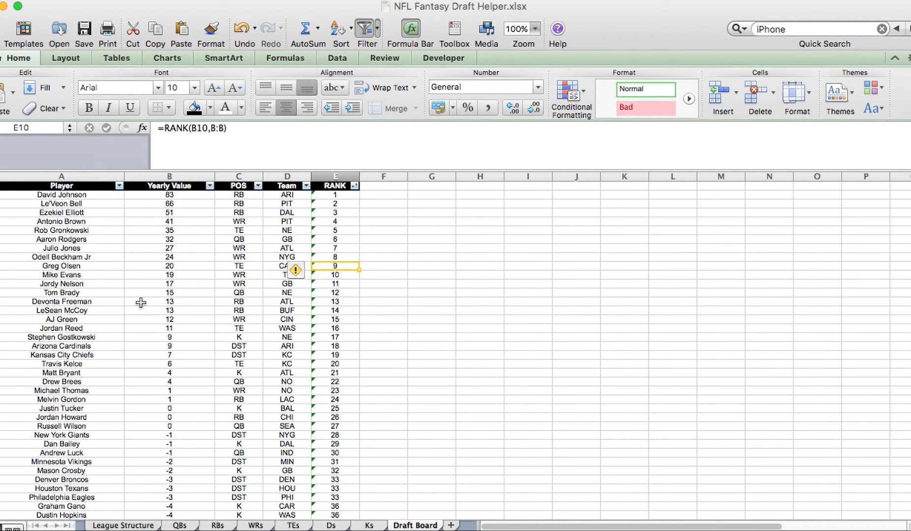
drag(93, 240, 351, 239)
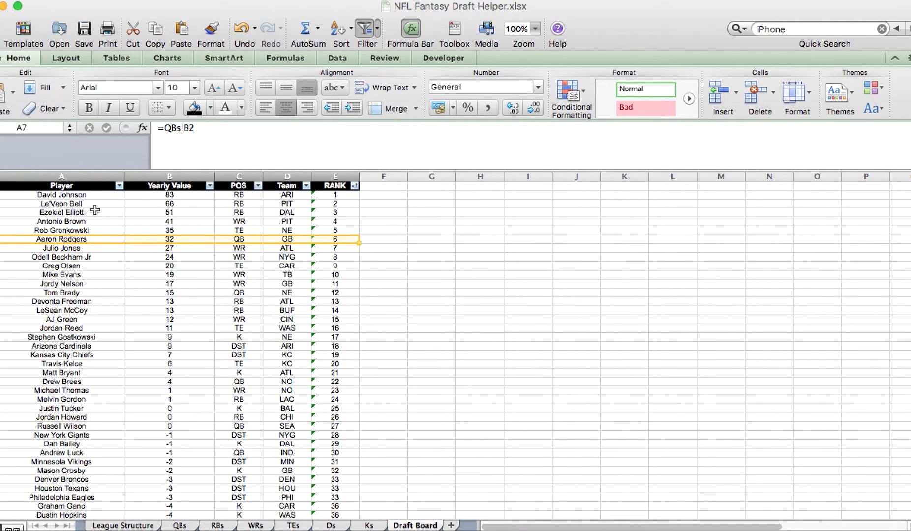
drag(89, 231, 344, 235)
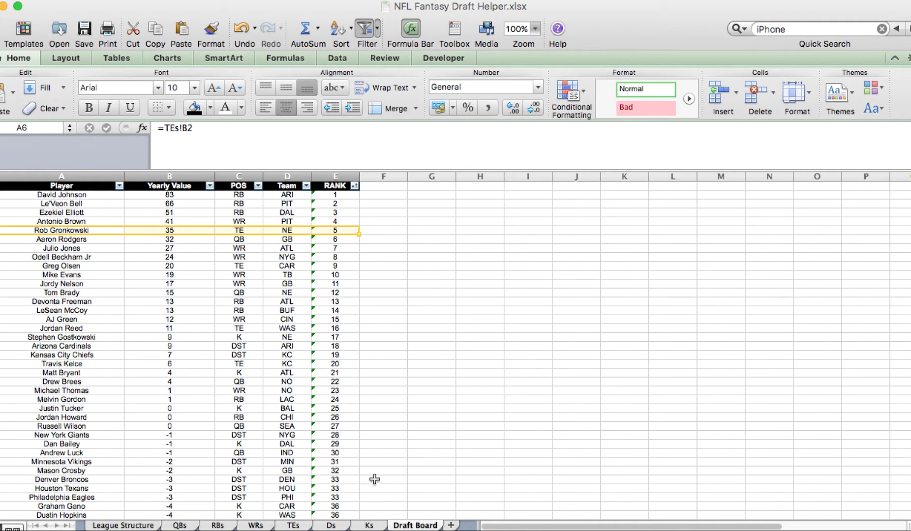
Test 132 Fantasy Points for the top tight end on the TEs sheet, undo that change, and return to the Draft Board.
click(298, 525)
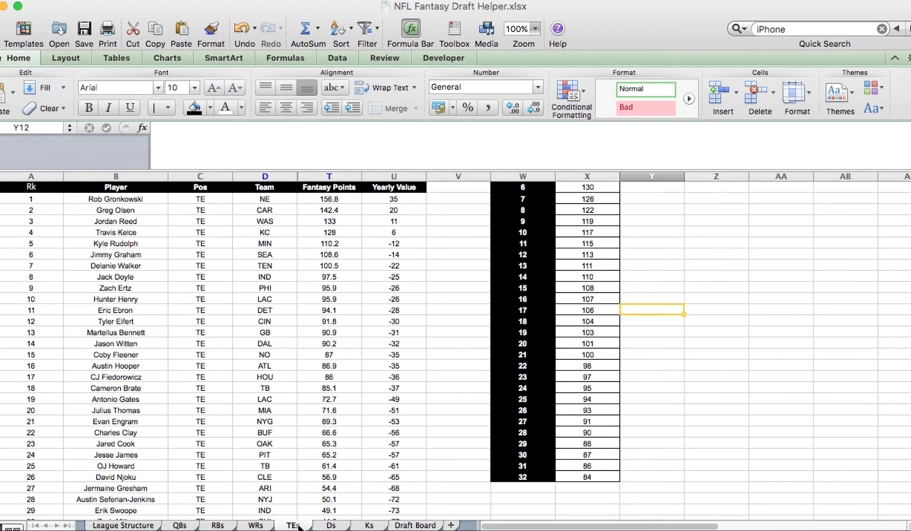
click(327, 199)
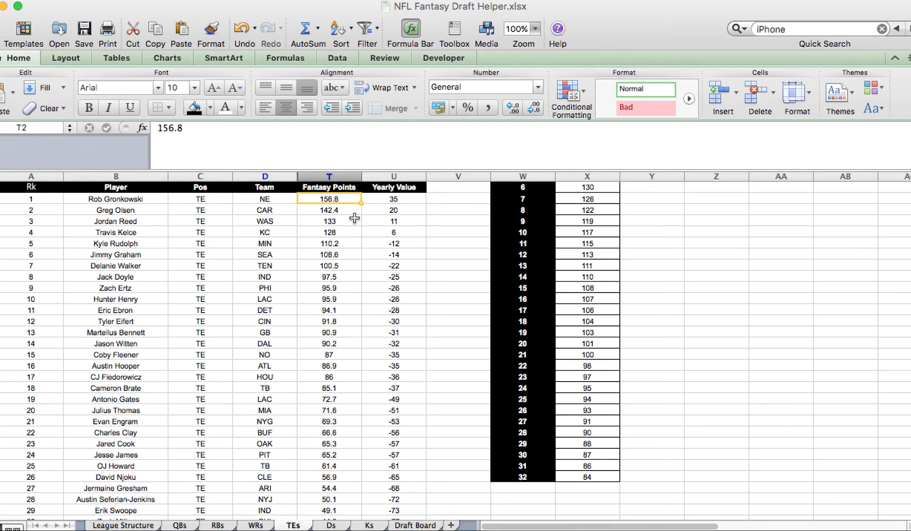
text(132)
click(350, 299)
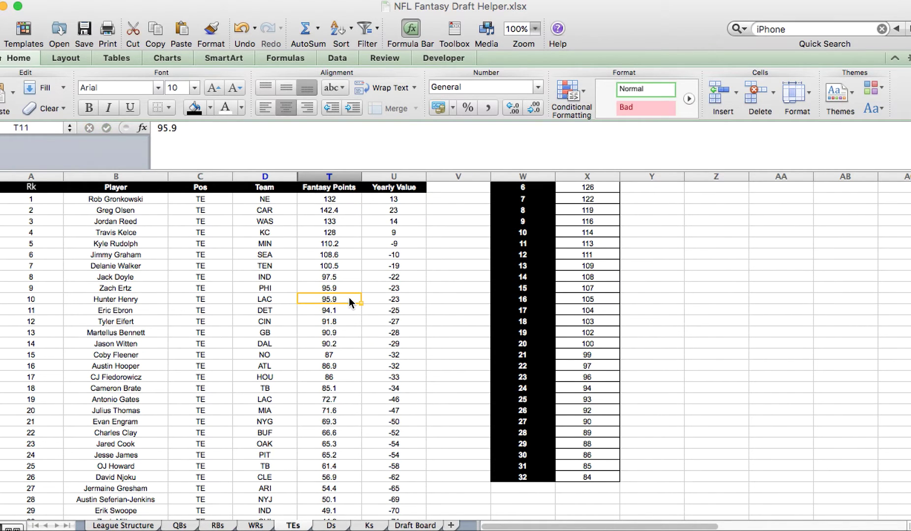
click(241, 29)
click(345, 255)
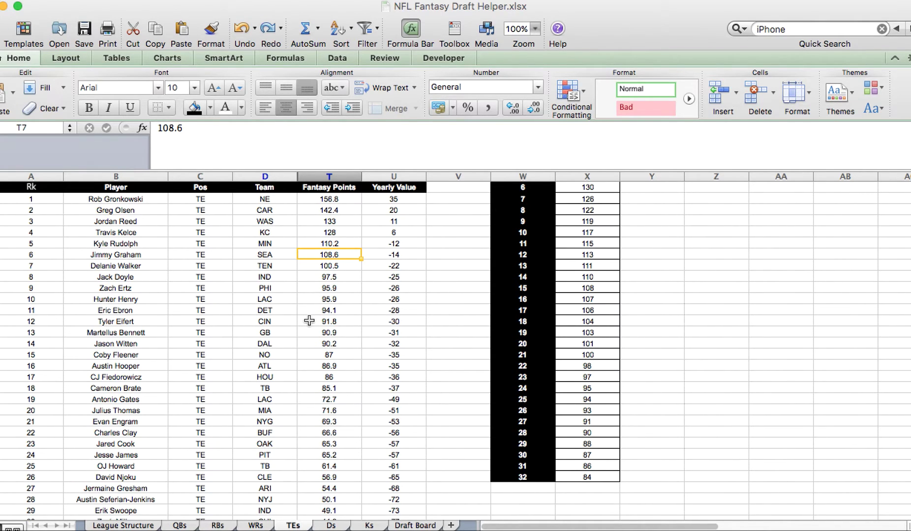
click(416, 525)
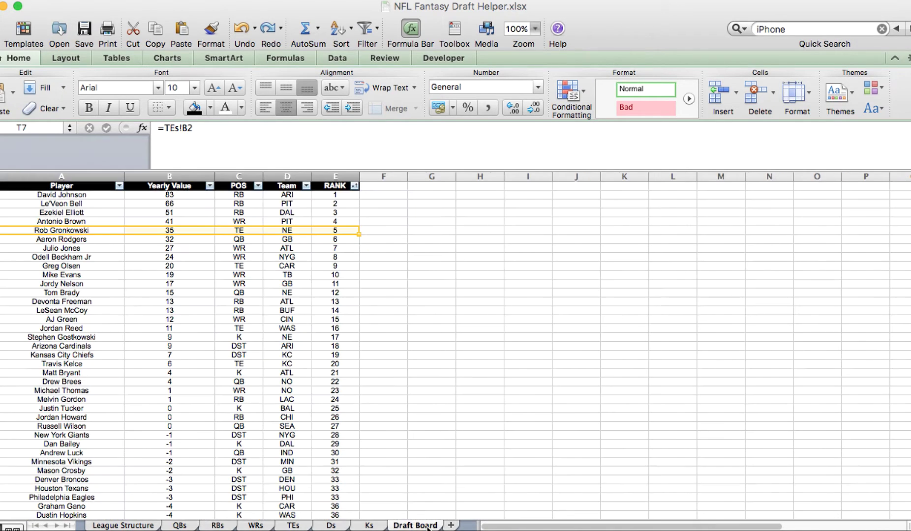
click(80, 284)
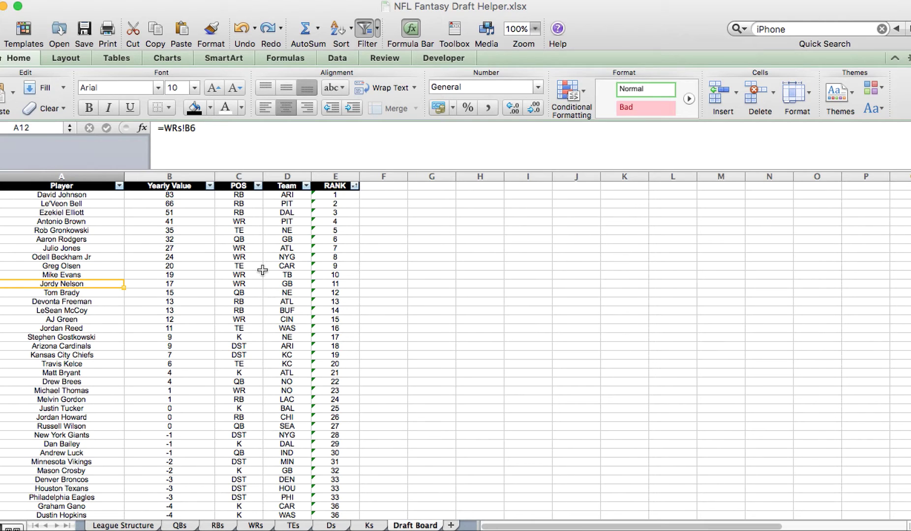
Set Teams in League to 12 and the WR starters per team to 3, and check the Draft Board.
click(133, 526)
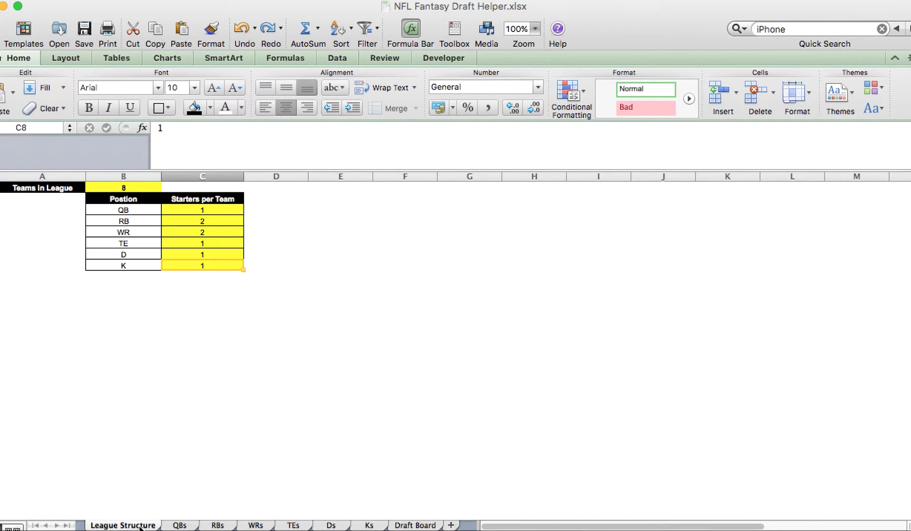
click(124, 187)
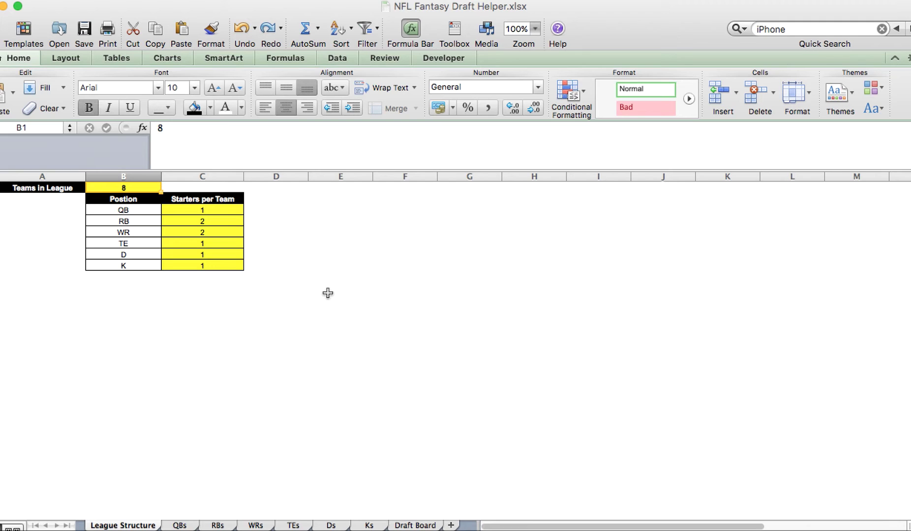
text(12)
click(246, 329)
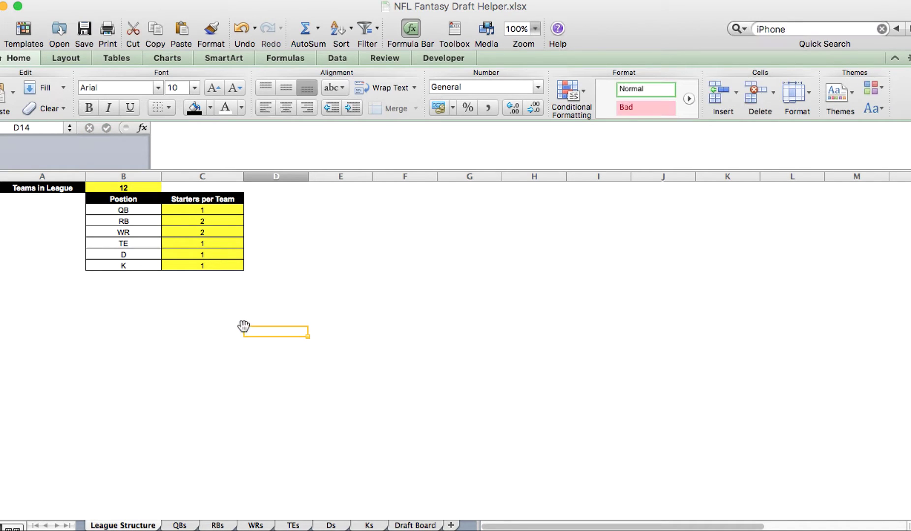
click(238, 232)
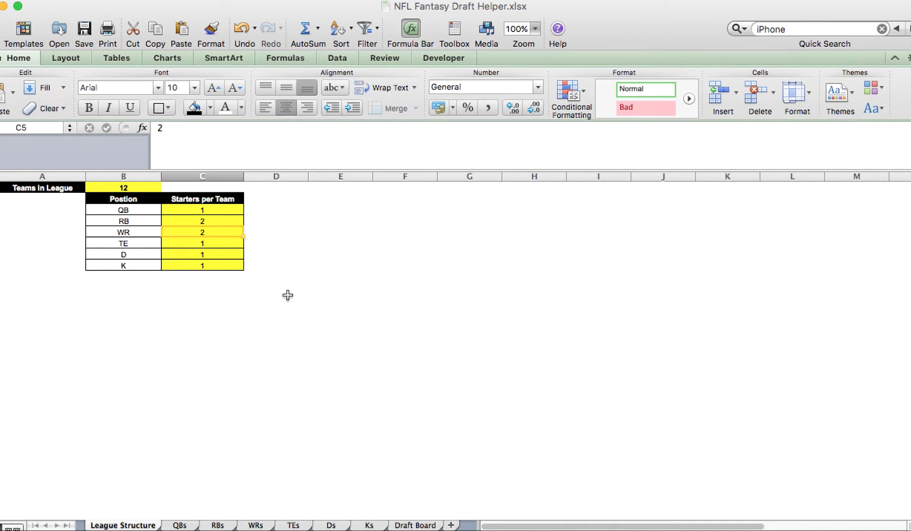
text(3)
click(285, 343)
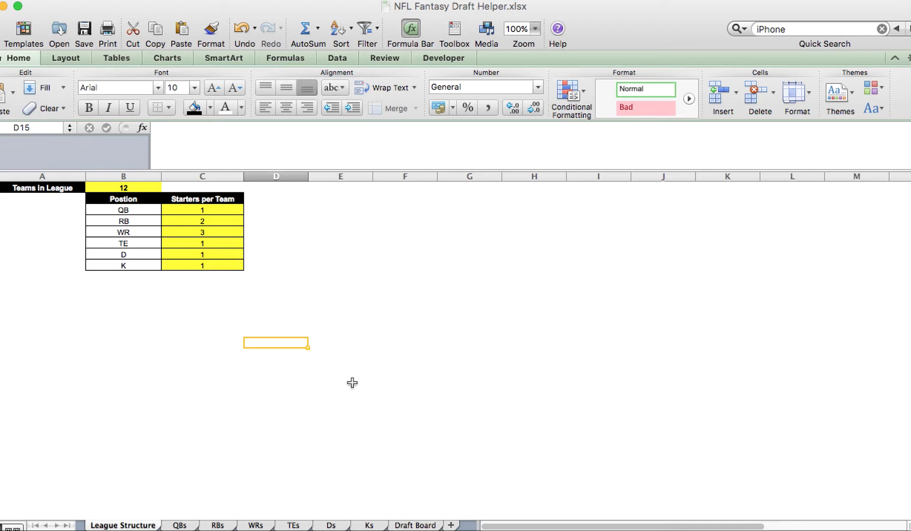
click(415, 525)
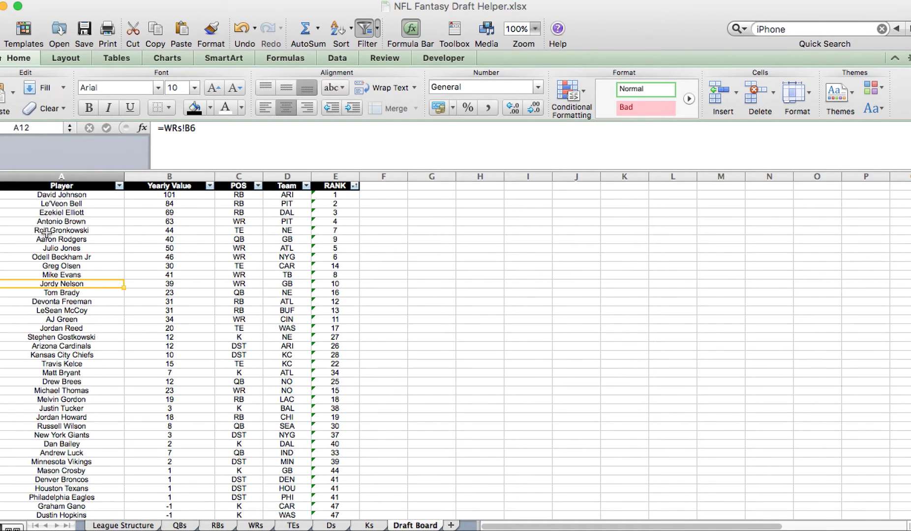
Sort the Draft Board by RANK in ascending order.
click(61, 222)
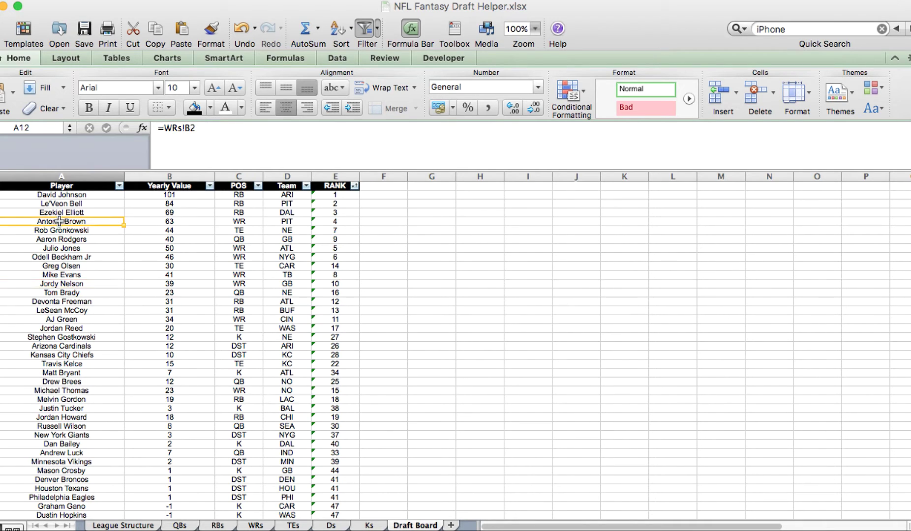
click(354, 186)
click(400, 227)
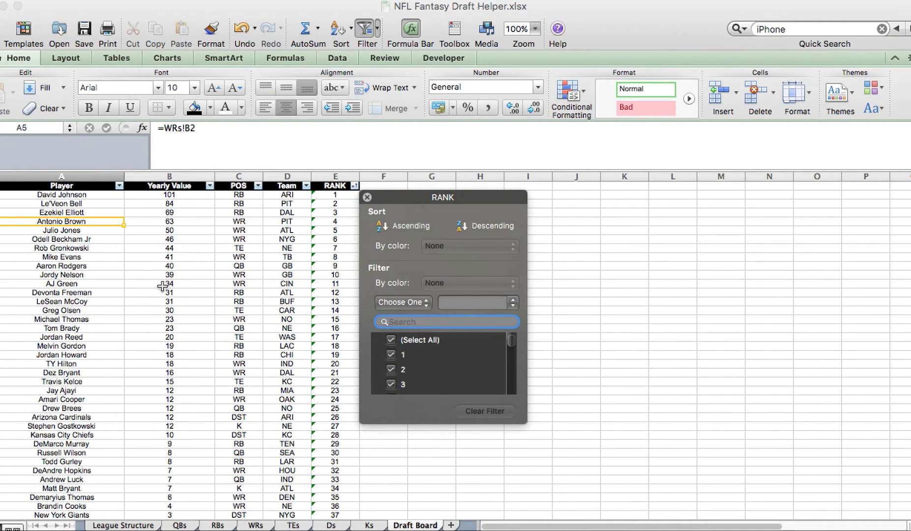
click(163, 286)
Examine the Draft Board rows of the wide receivers ranked 5, 6 and 8 and of the two highest-ranked quarterbacks.
drag(62, 230, 325, 231)
drag(74, 239, 318, 241)
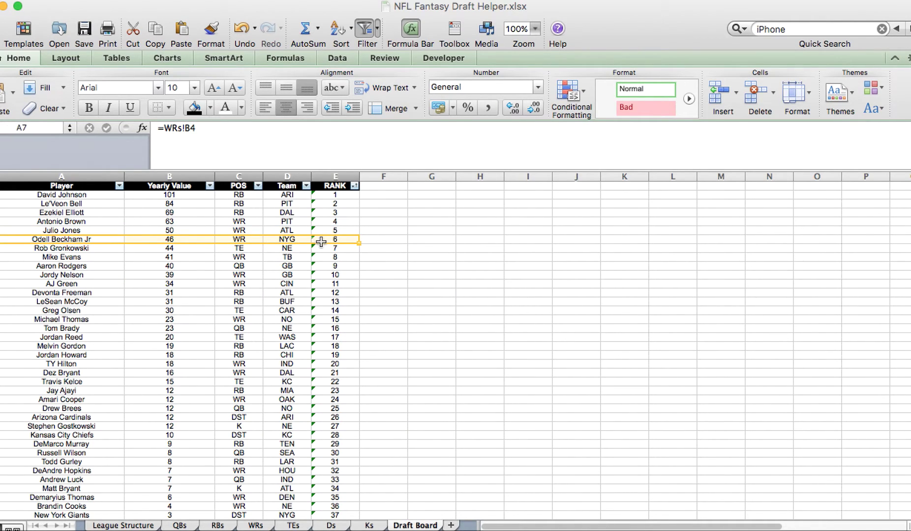
drag(94, 257, 325, 259)
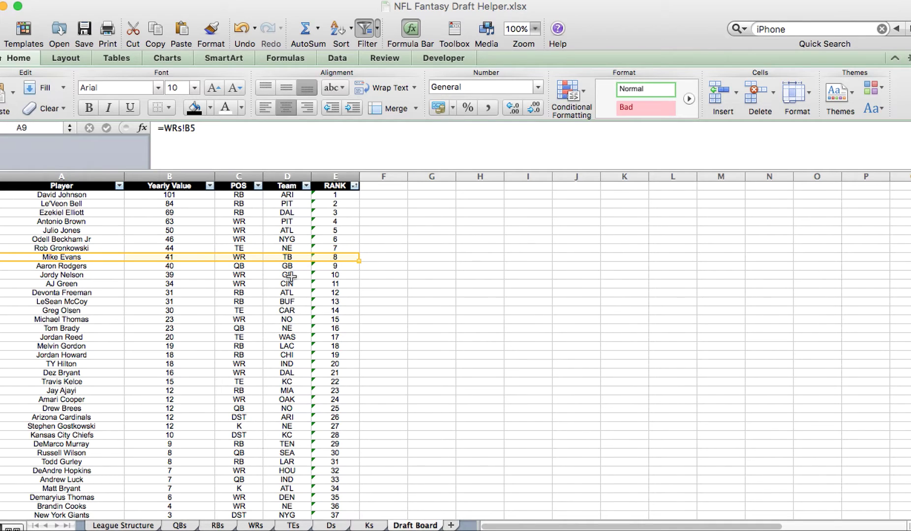
drag(96, 266, 324, 269)
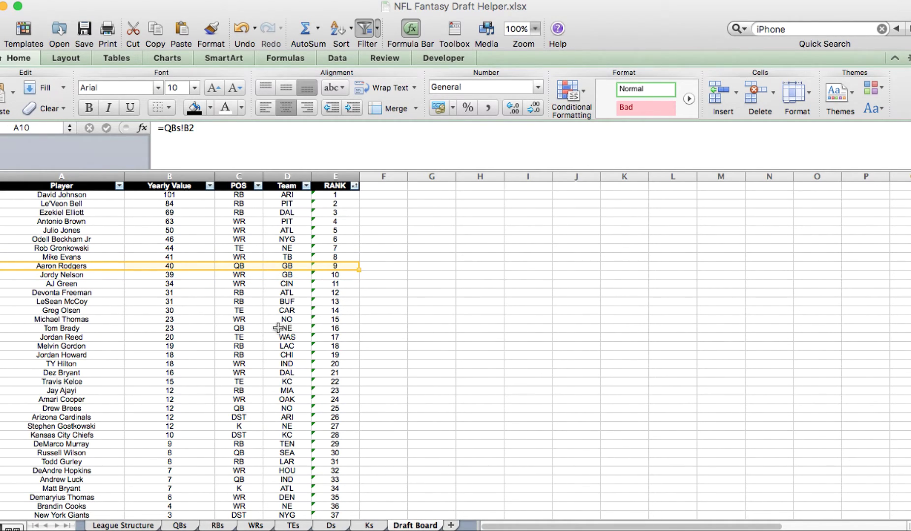
drag(55, 328, 314, 328)
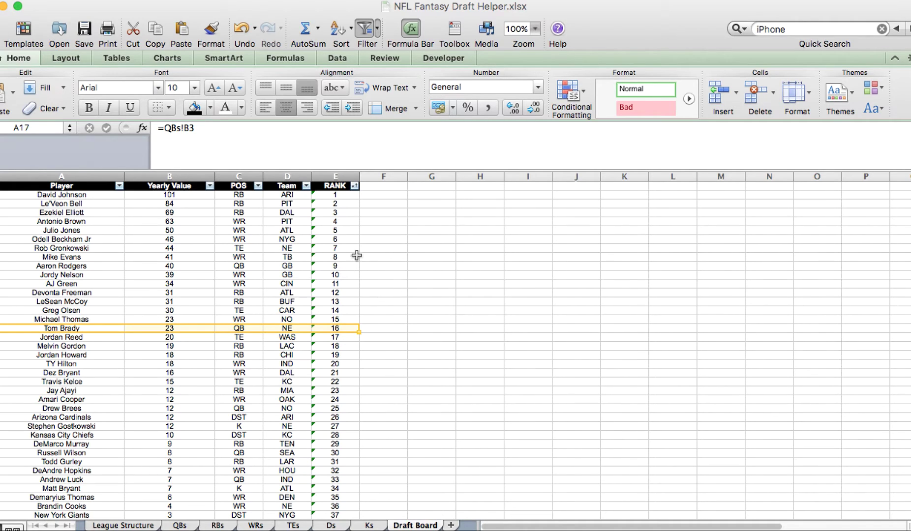
click(293, 254)
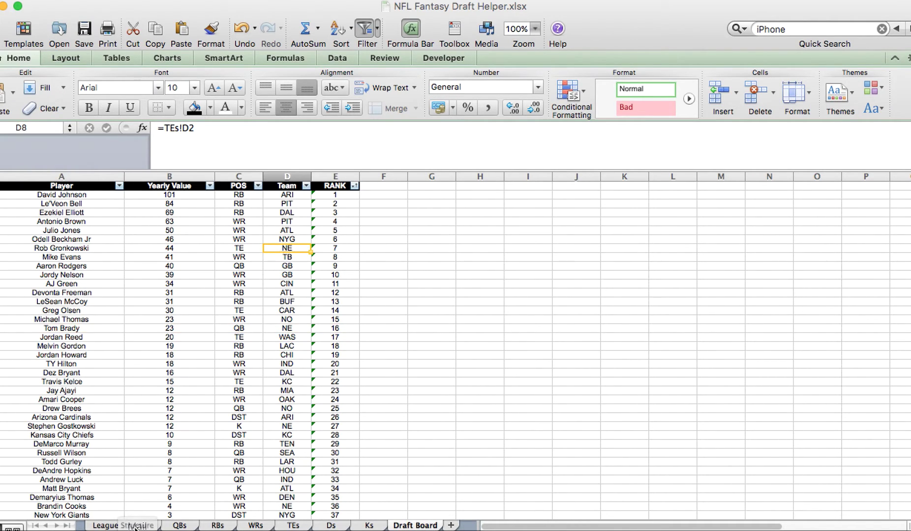
Set the starters per team to 2 for WR and 2 for QB on the League Structure sheet.
click(133, 526)
click(157, 188)
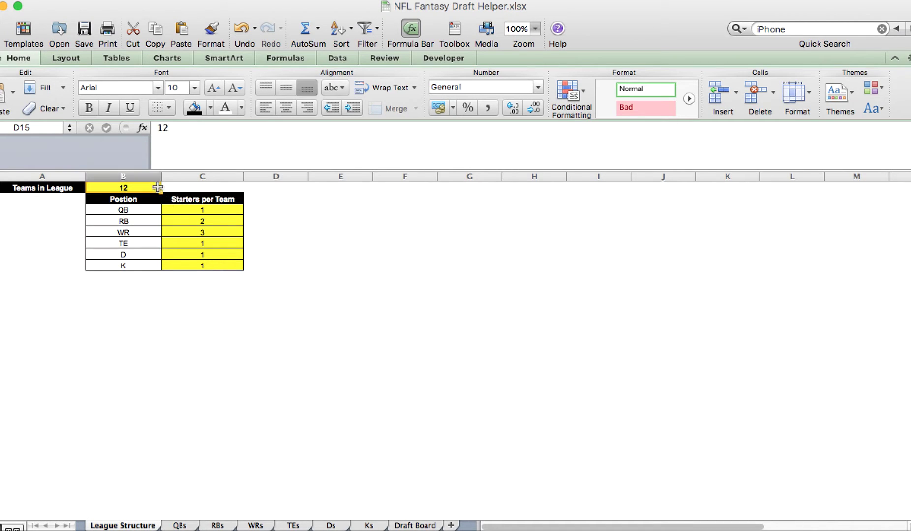
click(227, 231)
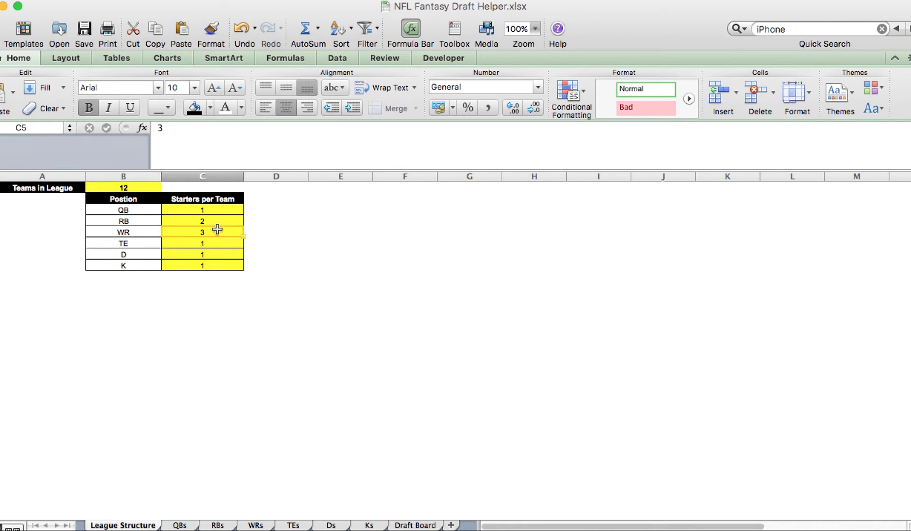
text(2)
click(284, 274)
click(229, 228)
click(224, 207)
text(2)
click(290, 297)
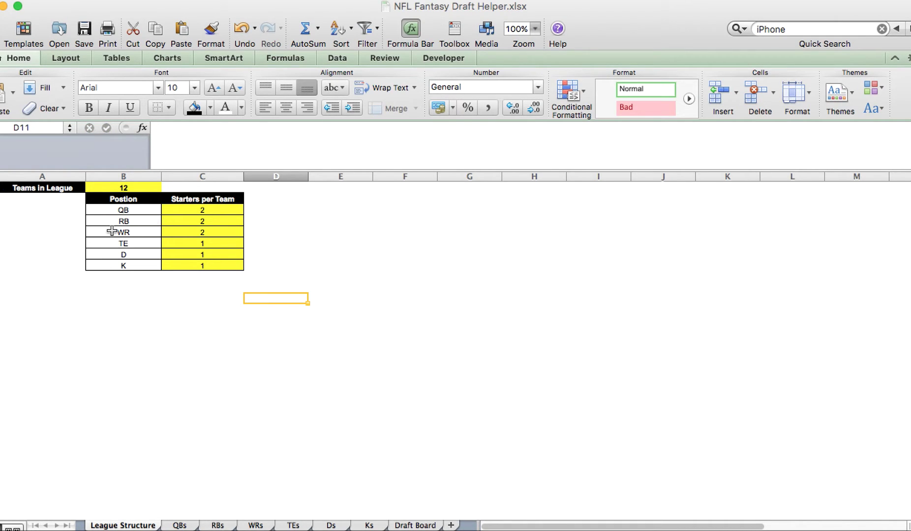
click(125, 188)
click(187, 211)
click(155, 191)
Return to the Draft Board and re-sort the players by RANK in ascending order for the two-quarterback league.
click(406, 522)
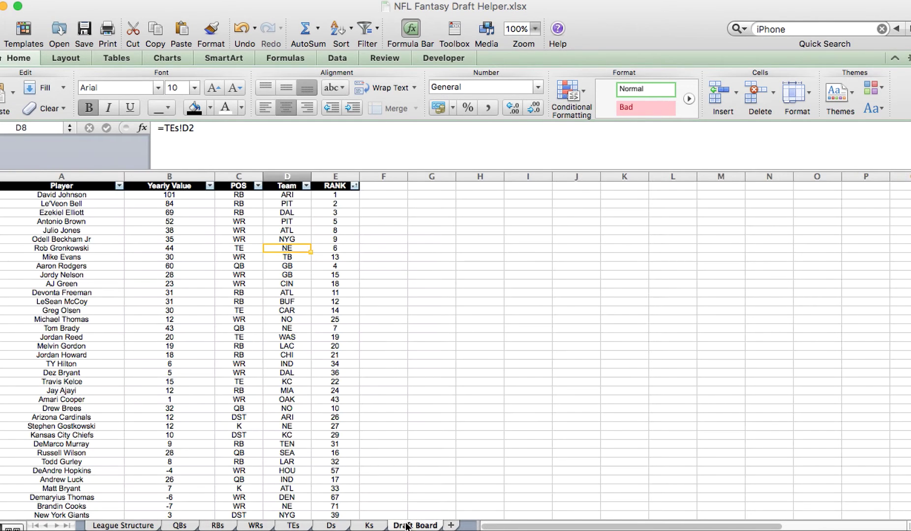
click(217, 275)
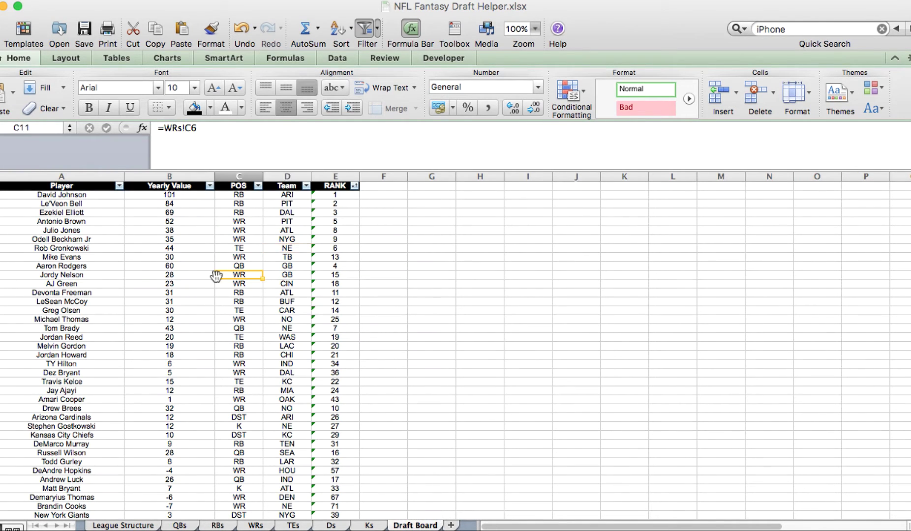
click(354, 185)
click(414, 227)
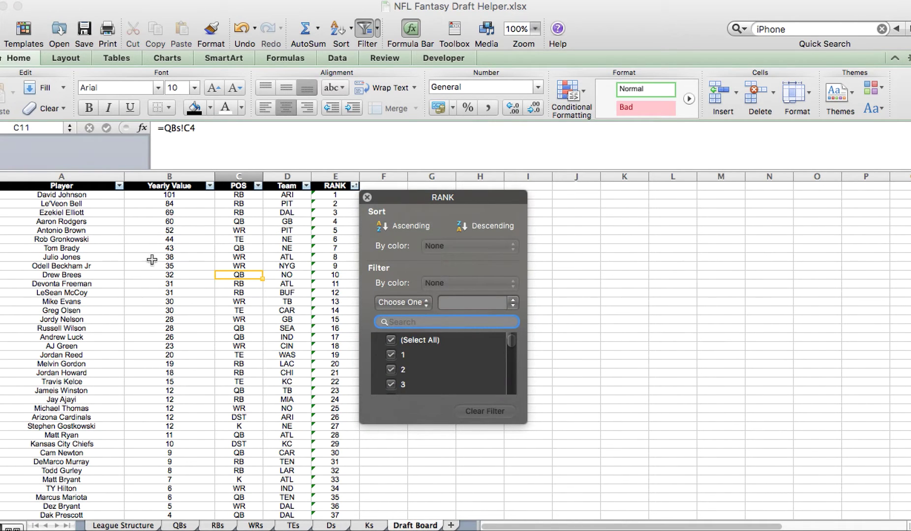
click(94, 257)
Examine the Draft Board rows of the three highest-ranked quarterbacks.
drag(79, 221, 341, 223)
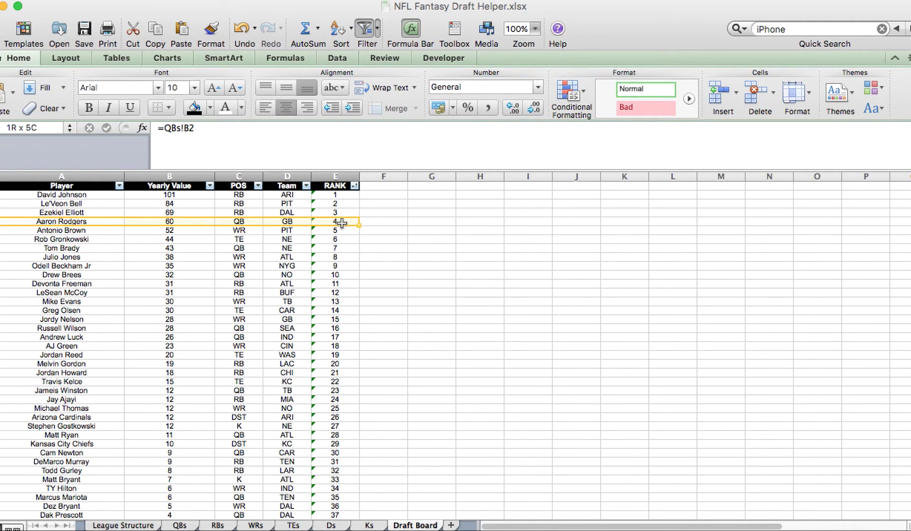
drag(81, 247, 320, 248)
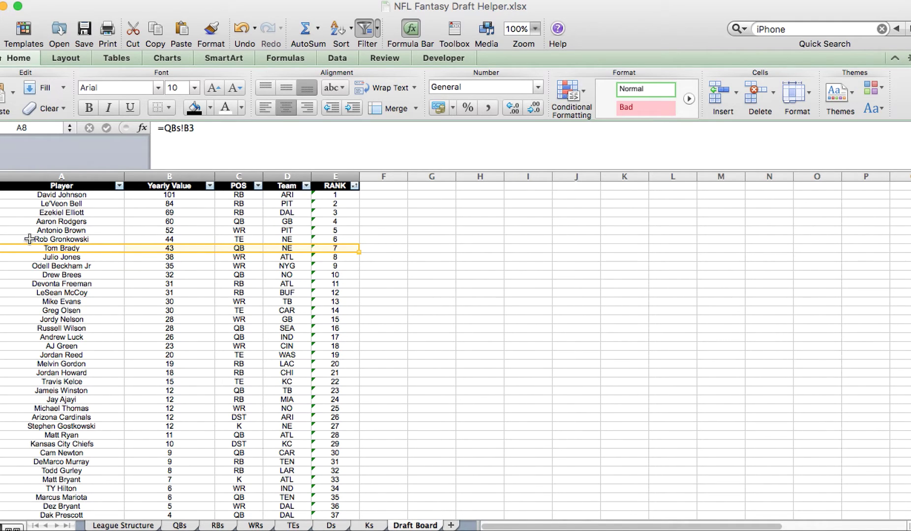
drag(78, 276, 327, 278)
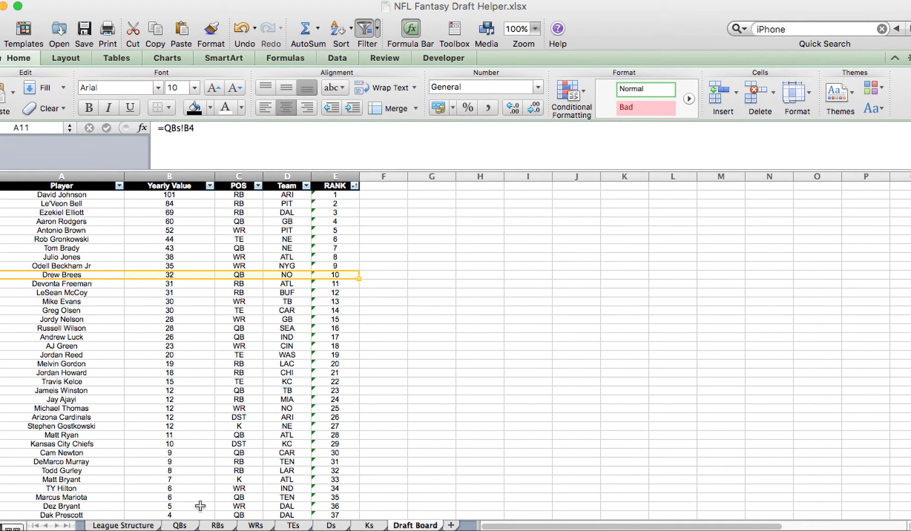
Set Teams in League to 8 and the QB starters per team to 1 on the League Structure sheet.
click(123, 525)
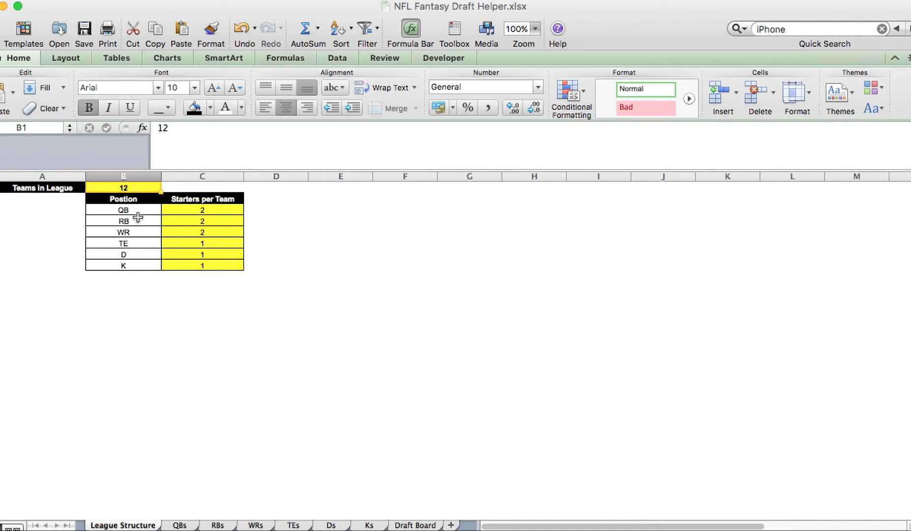
click(218, 220)
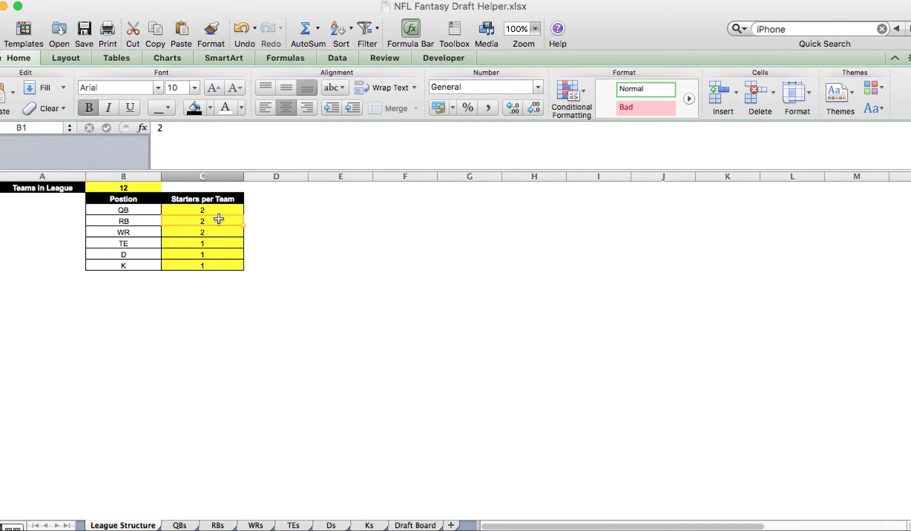
click(150, 189)
text(8)
click(286, 282)
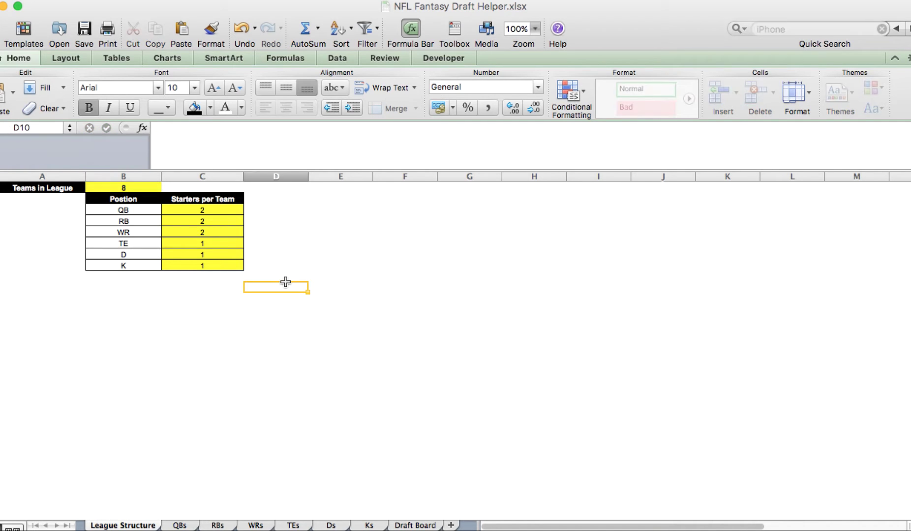
click(224, 222)
click(241, 210)
text(1)
click(287, 284)
Set the starters per team to 2.5 for both RB and WR.
click(237, 222)
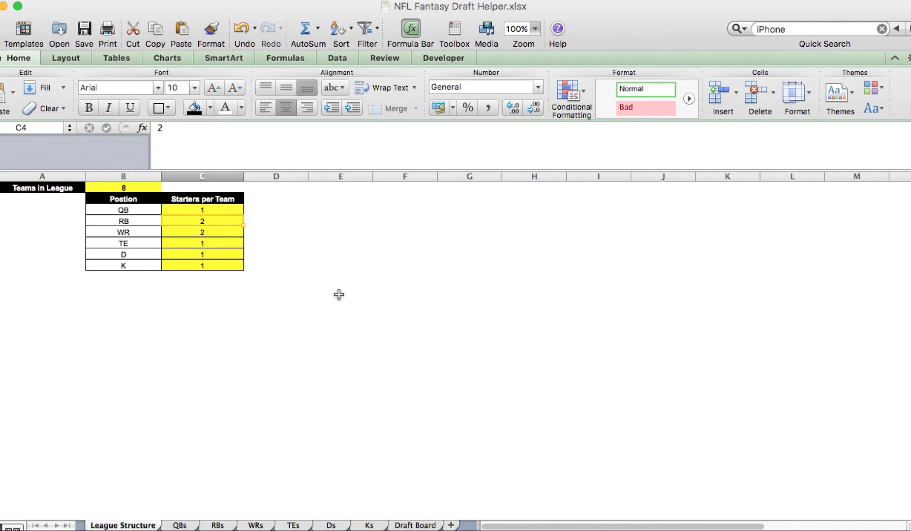
text(2.5)
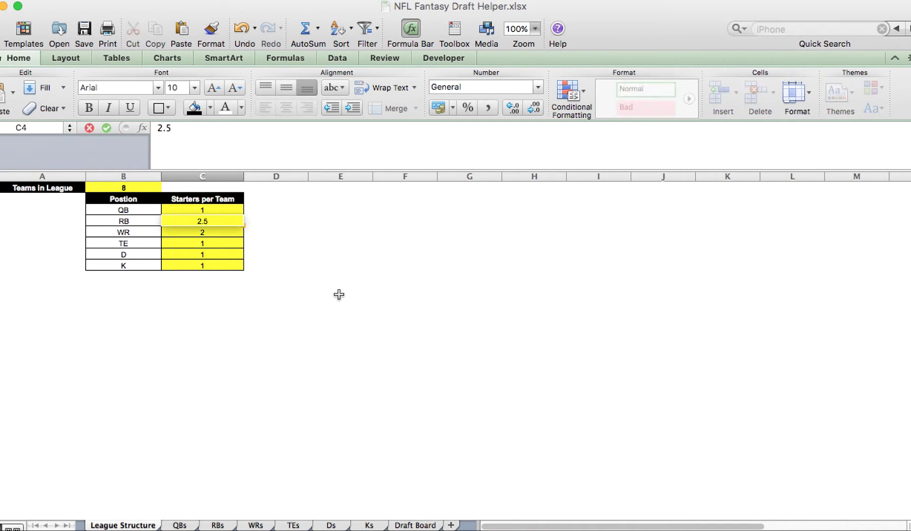
key(Return)
text(2.5)
click(339, 296)
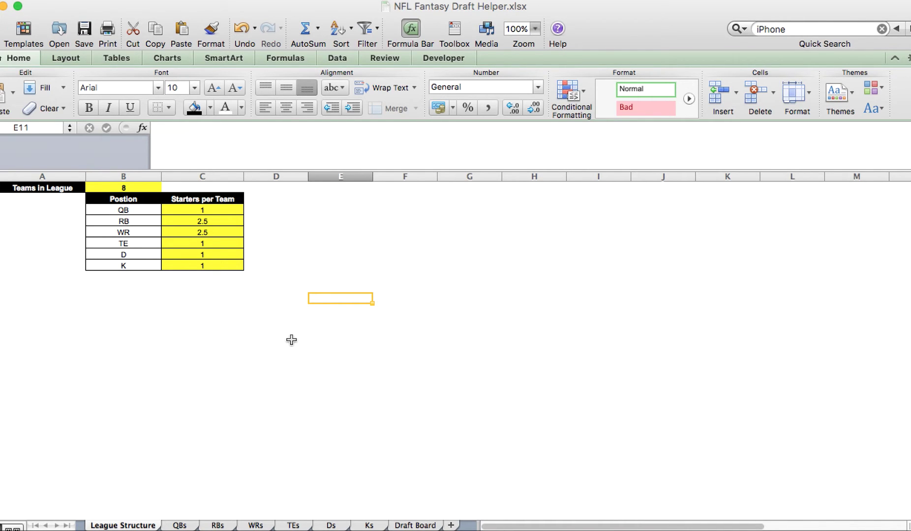
Open the Draft Board and sort the players by RANK in ascending order for the eight-team league.
click(415, 526)
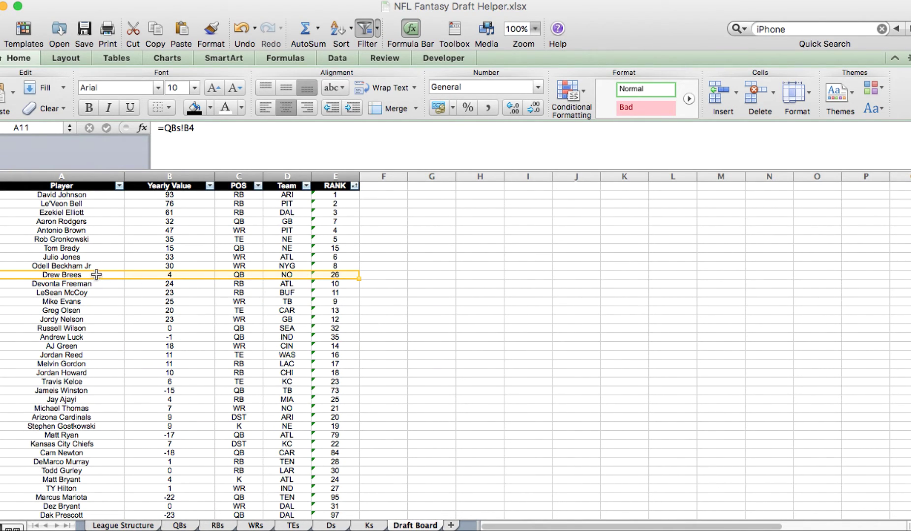
click(329, 277)
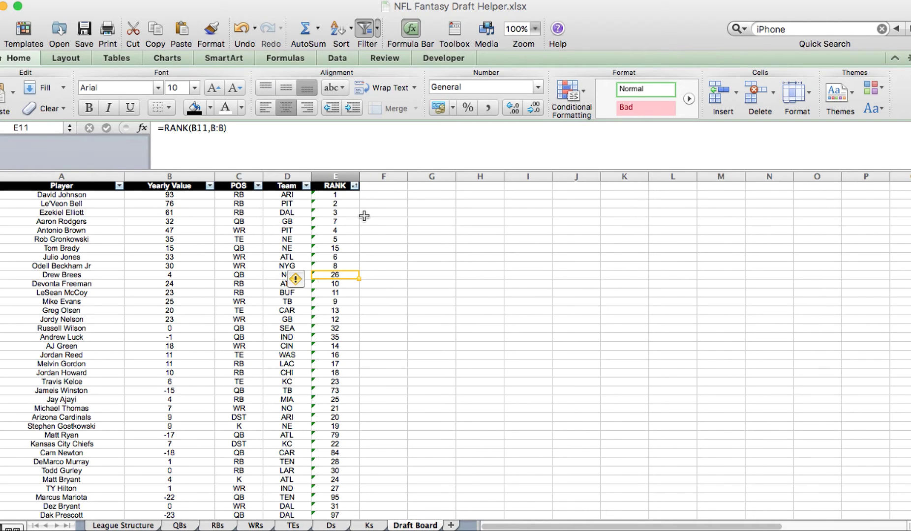
click(354, 186)
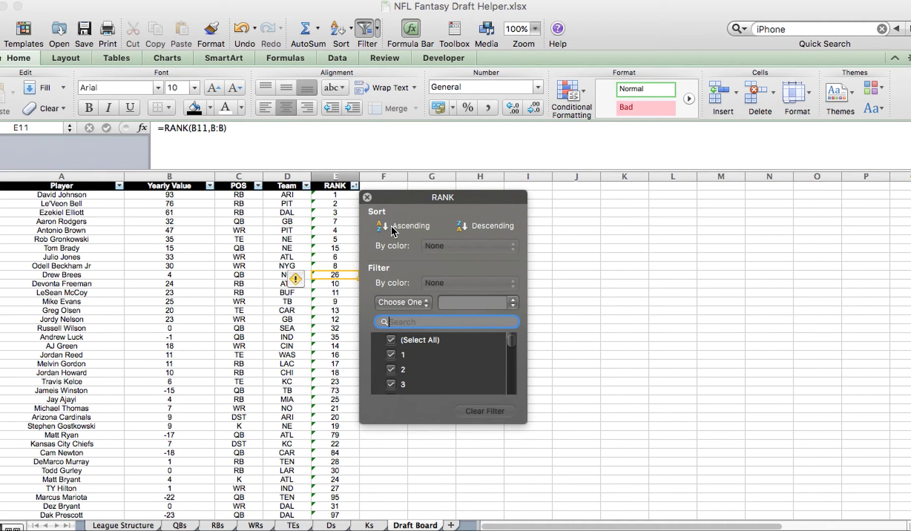
click(391, 226)
click(366, 198)
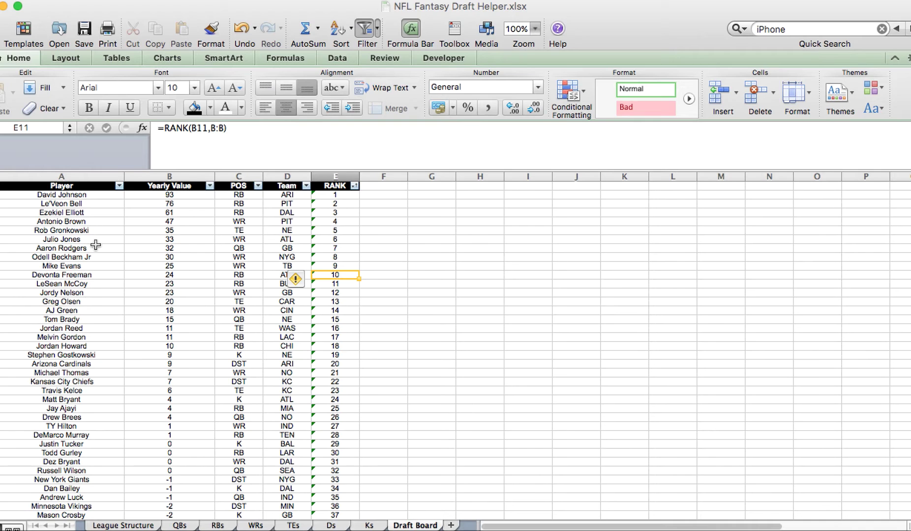
Compare the RANK cells of the top quarterback, top wide receiver and top tight end.
click(352, 251)
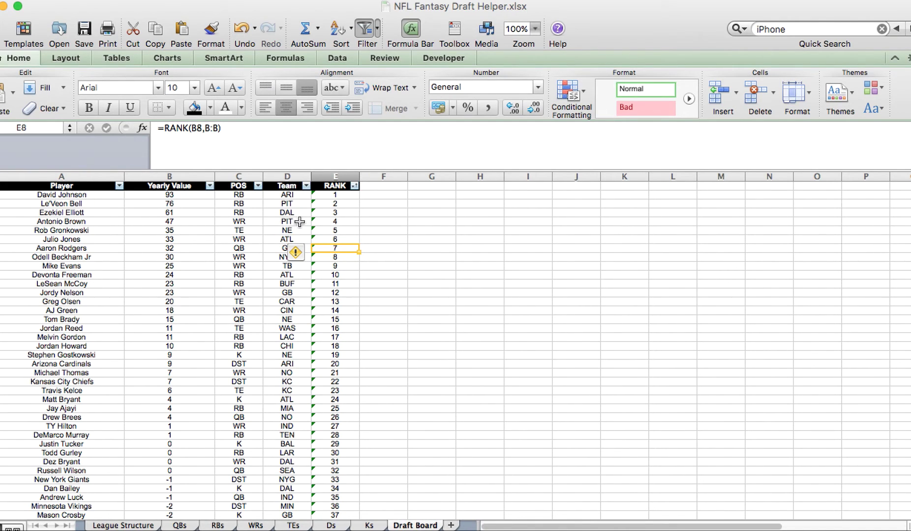
click(346, 223)
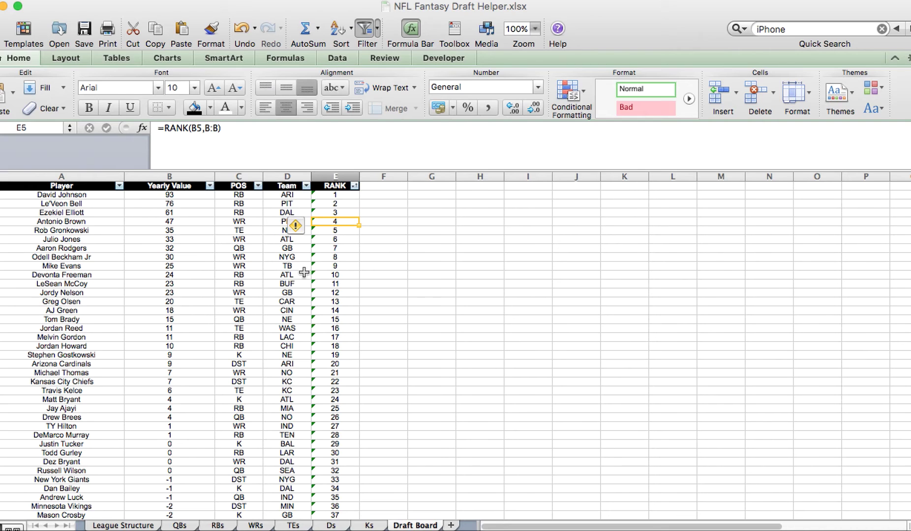
click(353, 232)
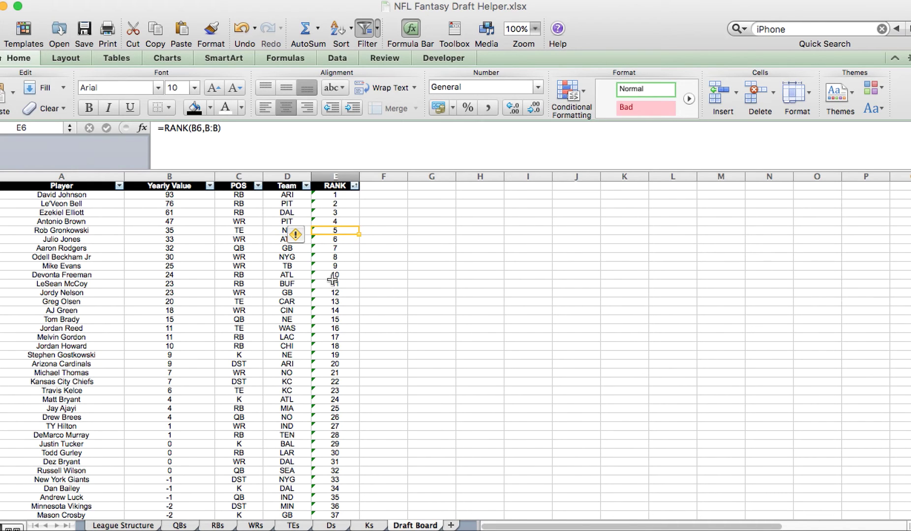
Review the yearly values on the QBs sheet and the League Structure inputs, and return to the Draft Board.
click(179, 526)
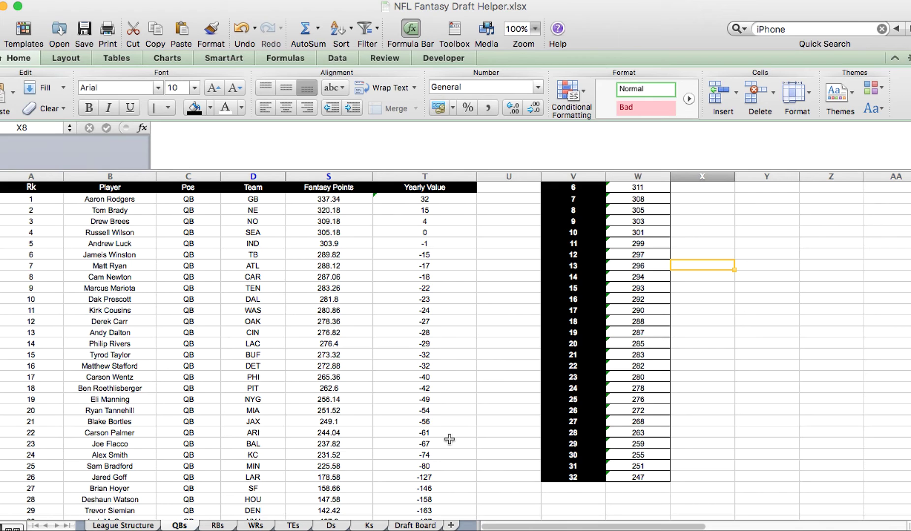
click(144, 525)
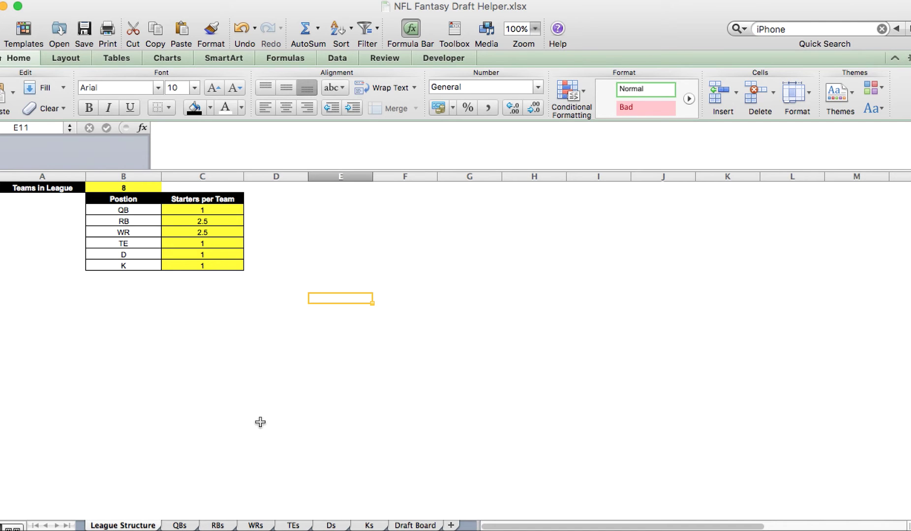
click(414, 525)
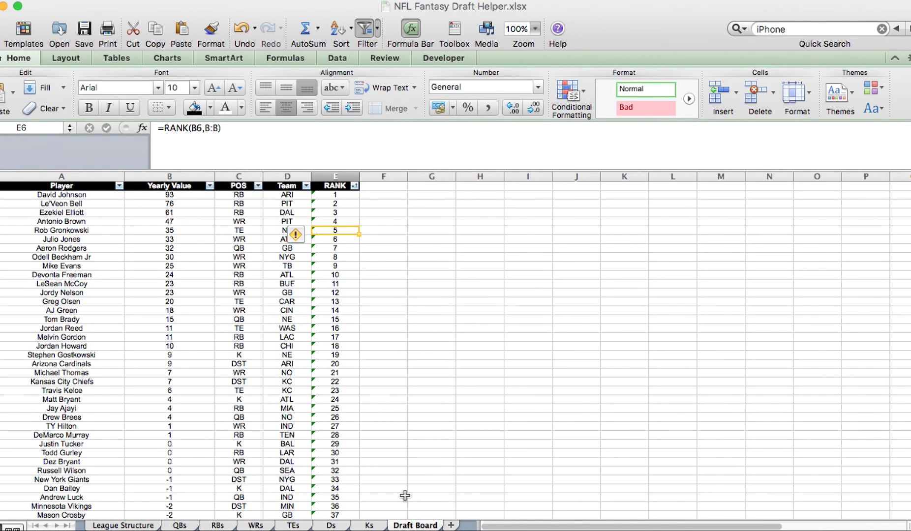